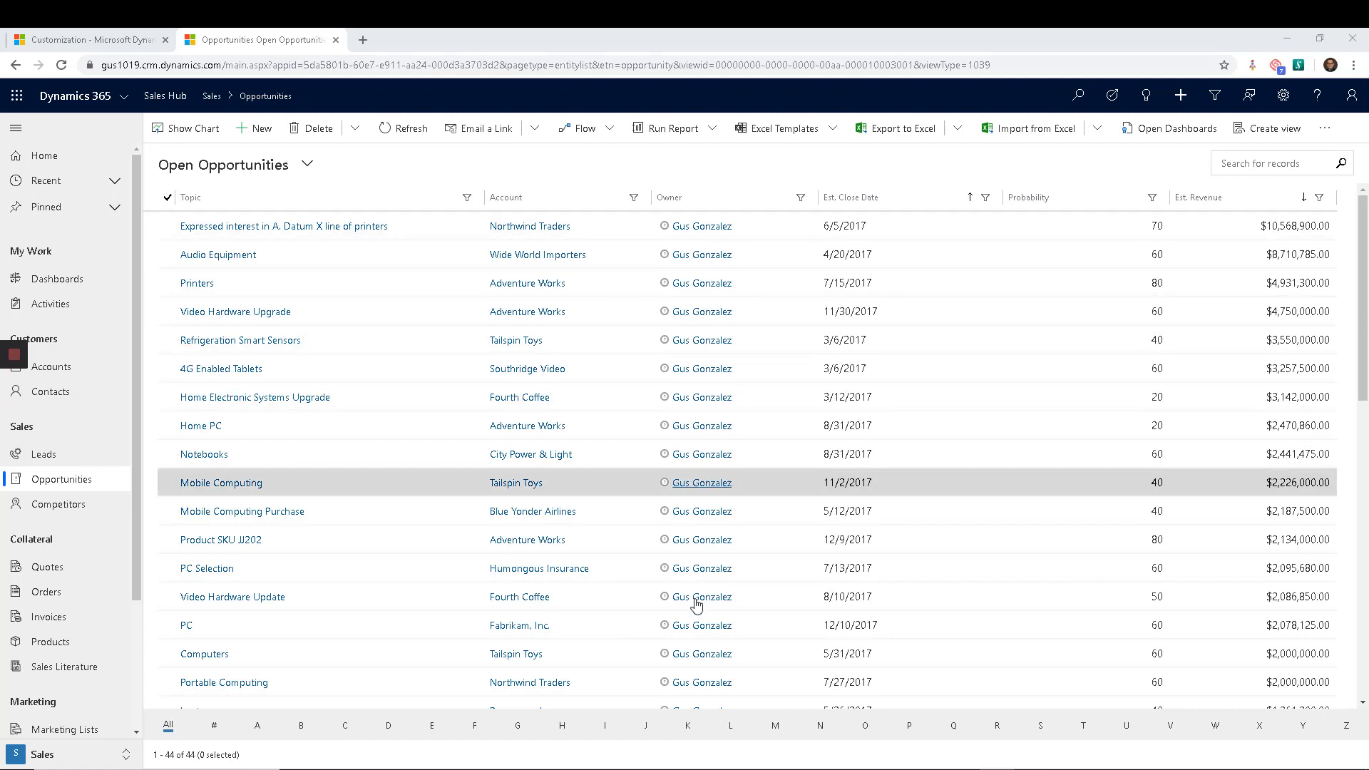
Switch to the Opportunity: Name Generator workflow and add a Check Condition step to it
{"action": "mouse_move", "coordinate": [926, 769]}
{"action": "left_click", "coordinate": [1105, 720]}
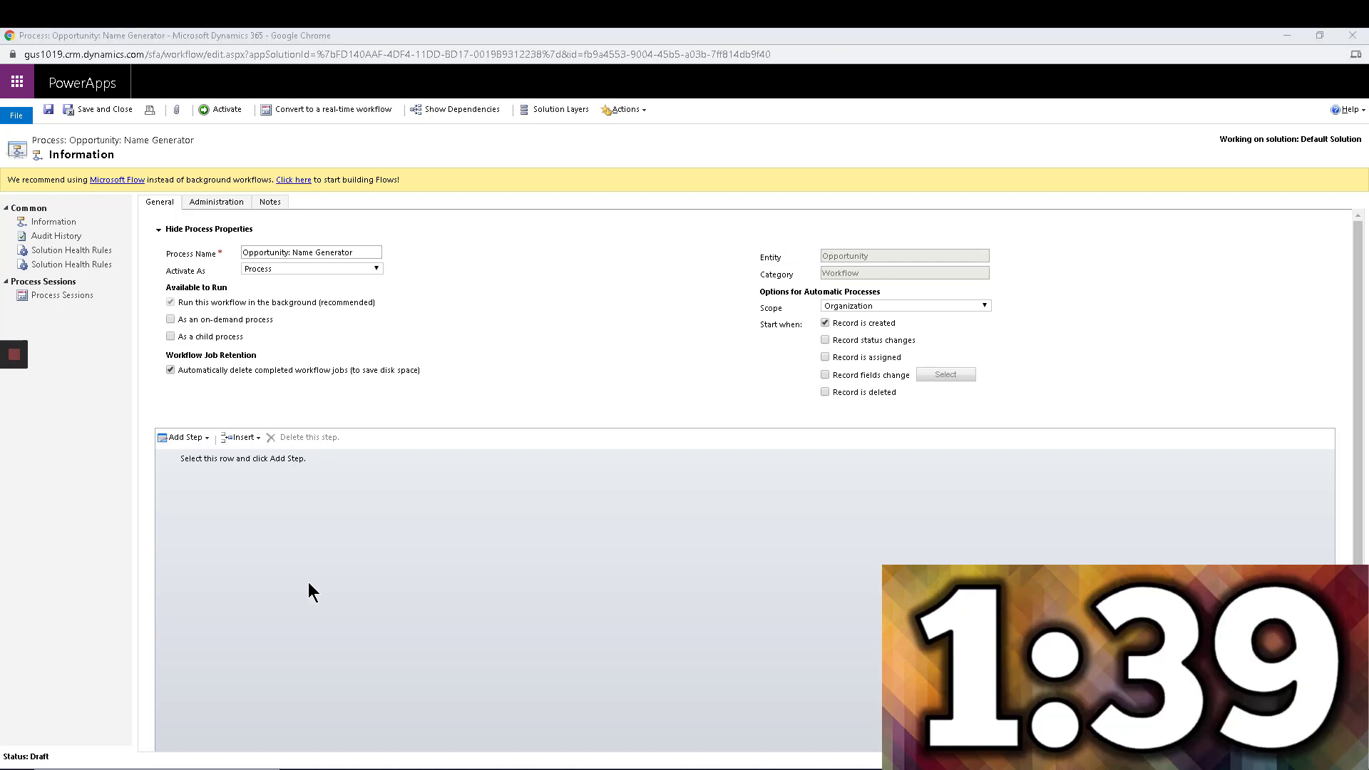
{"action": "left_click", "coordinate": [214, 462]}
{"action": "left_click", "coordinate": [193, 441]}
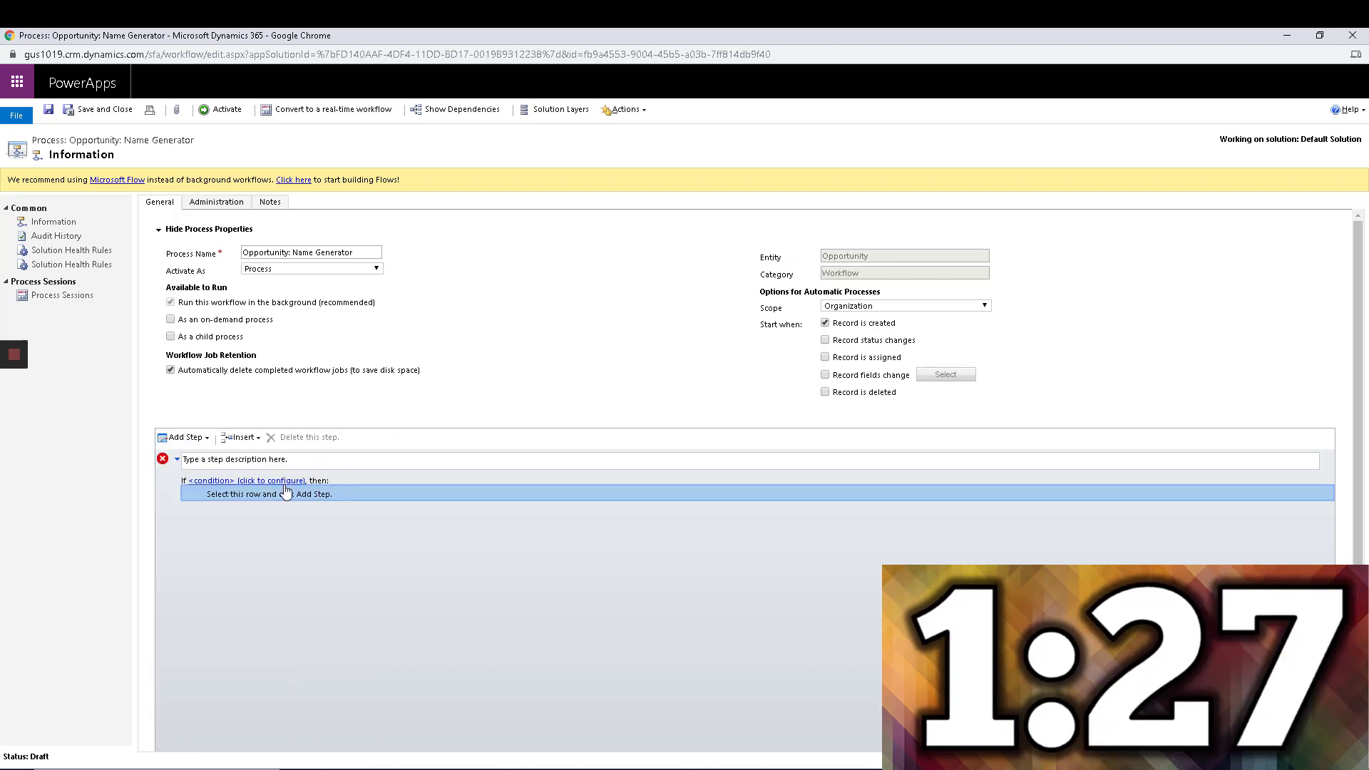
Configure the condition's first clause as Opportunity Status Equals Open
{"action": "left_click", "coordinate": [284, 482]}
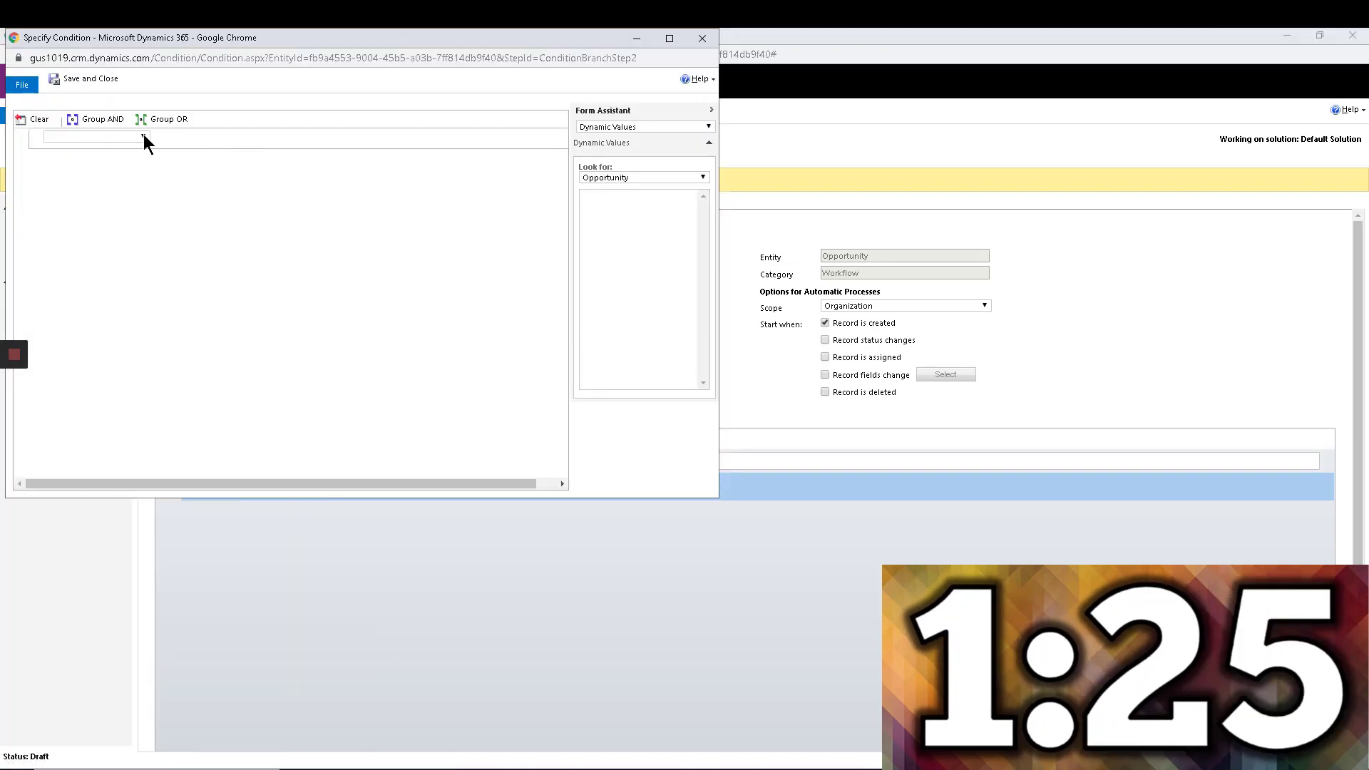
{"action": "left_click", "coordinate": [143, 135]}
{"action": "left_click", "coordinate": [127, 155]}
{"action": "left_click", "coordinate": [216, 136]}
{"action": "key", "text": "s"}
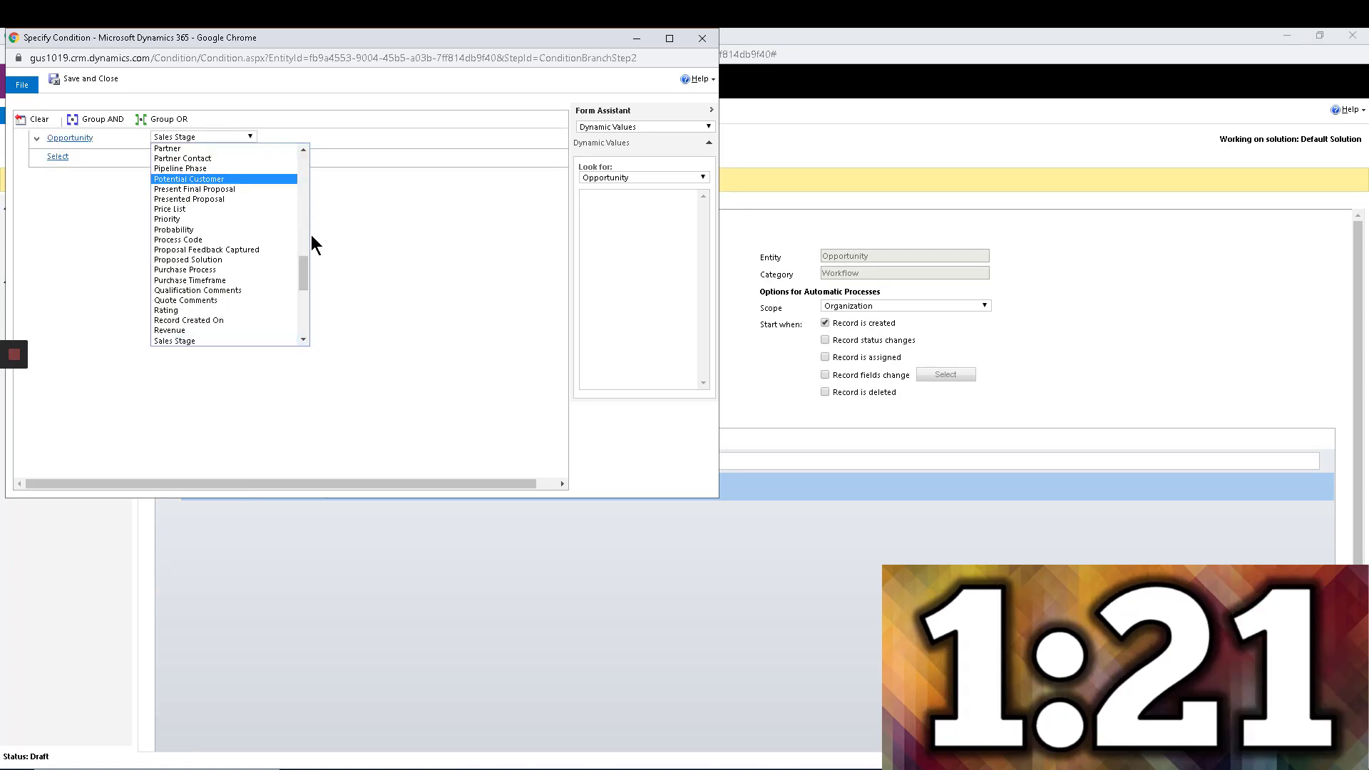
{"action": "left_click_drag", "start_coordinate": [305, 265], "coordinate": [301, 285]}
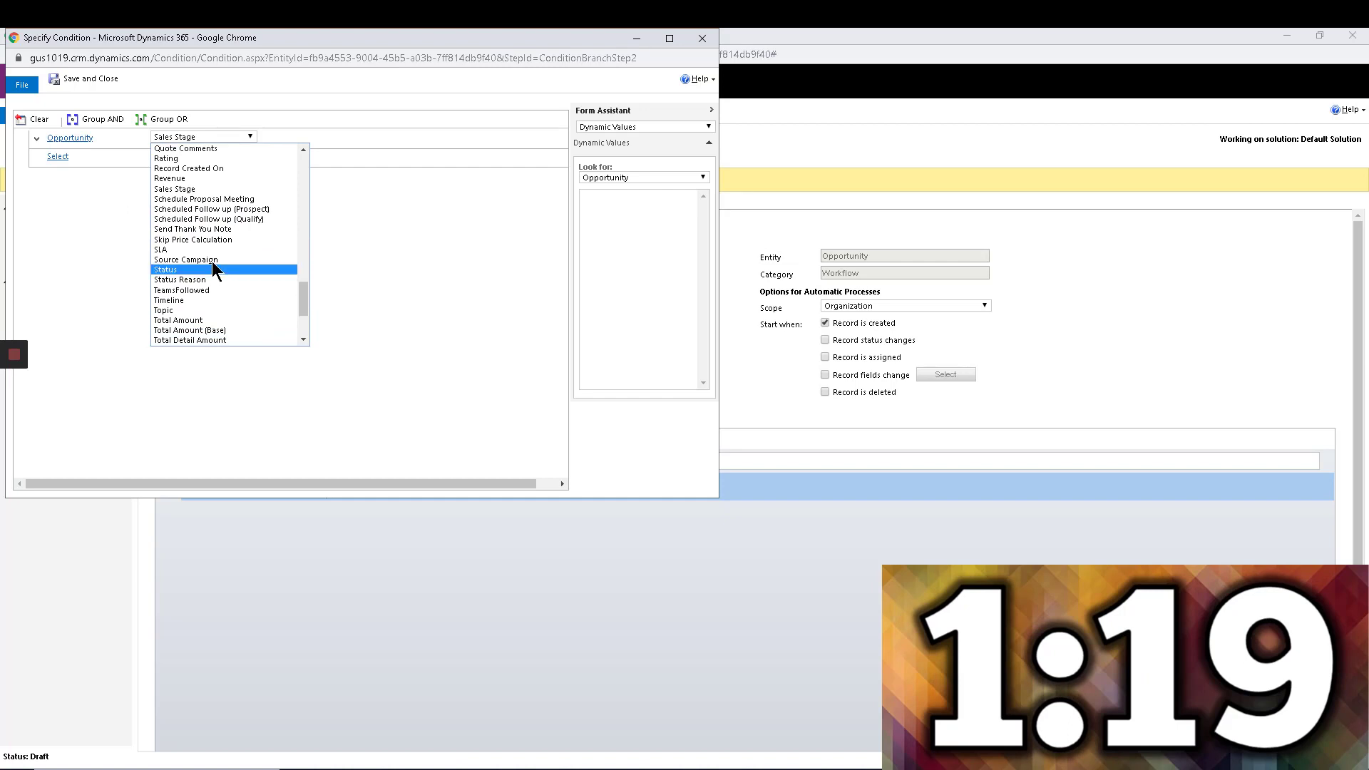
{"action": "left_click", "coordinate": [207, 269]}
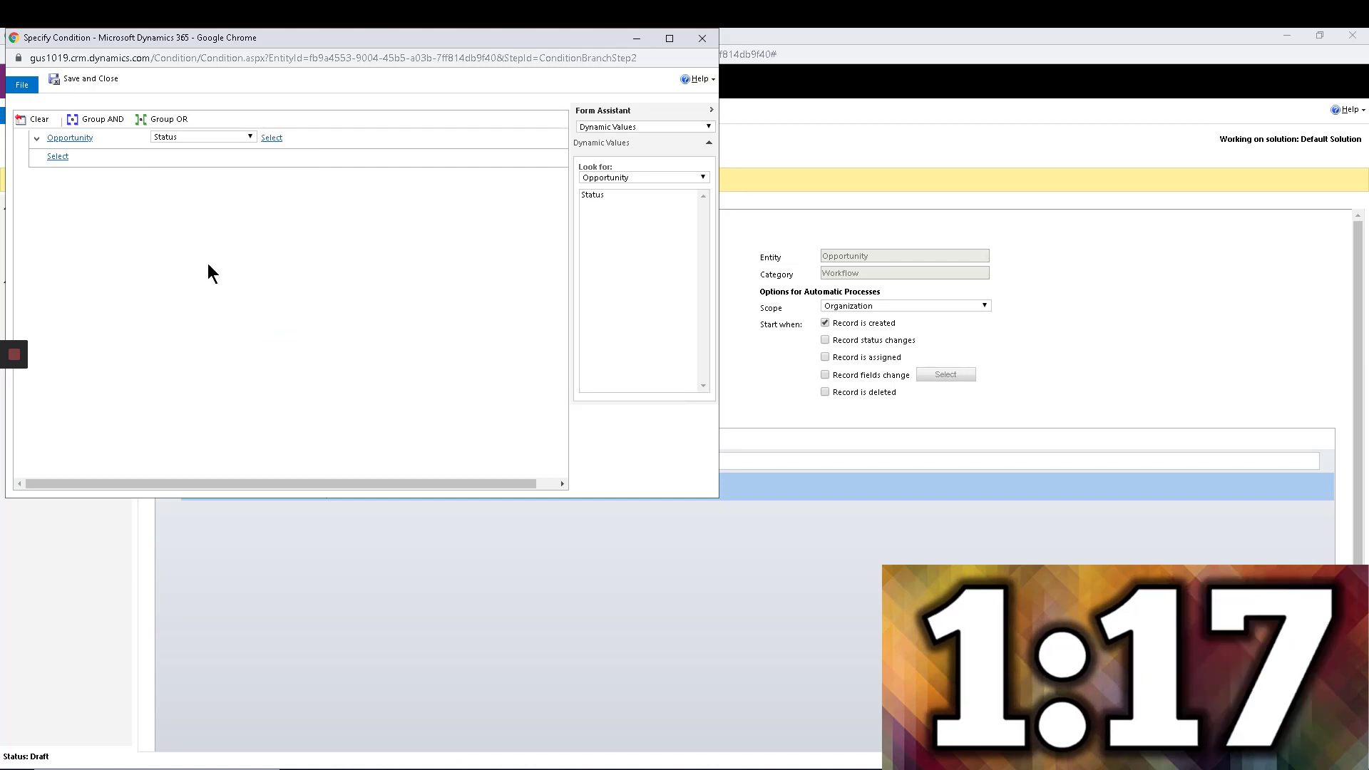
{"action": "left_click", "coordinate": [281, 137]}
{"action": "left_click", "coordinate": [279, 147]}
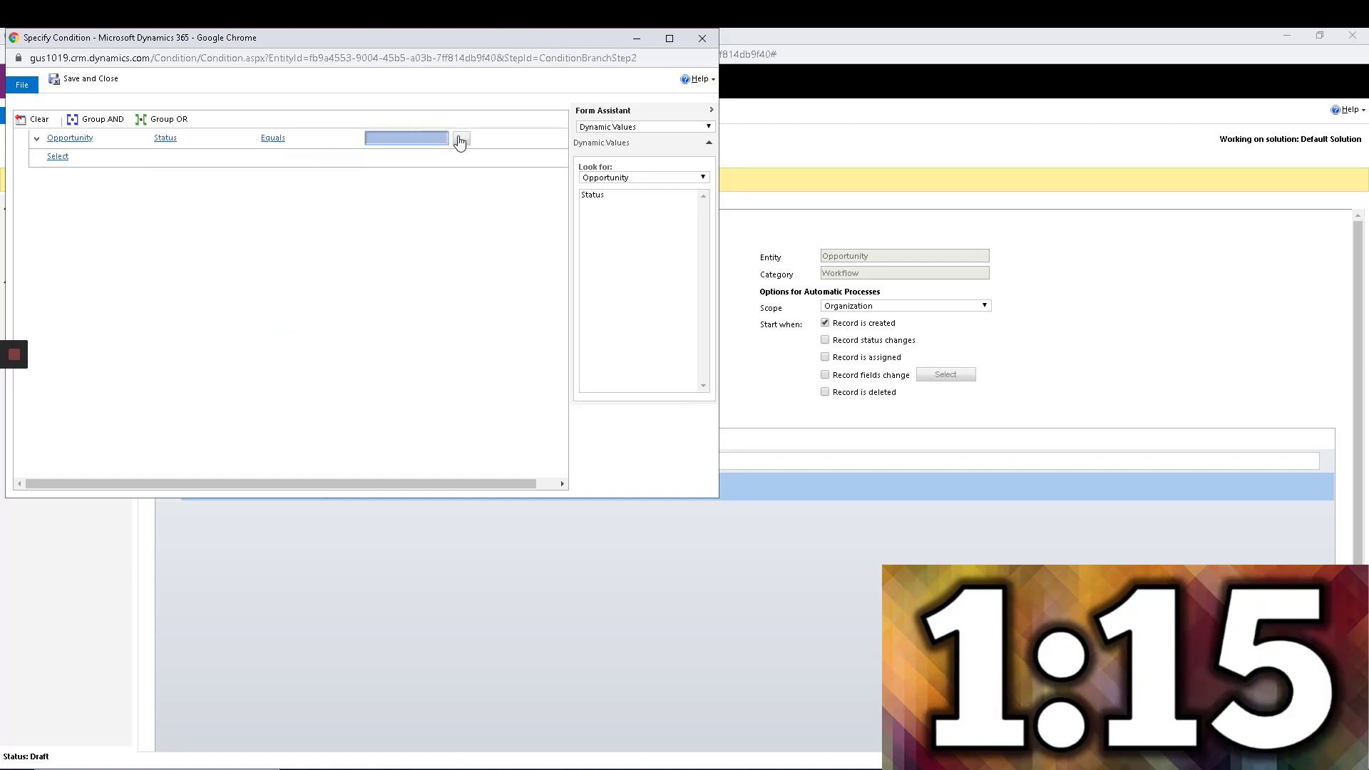
{"action": "left_click", "coordinate": [460, 140]}
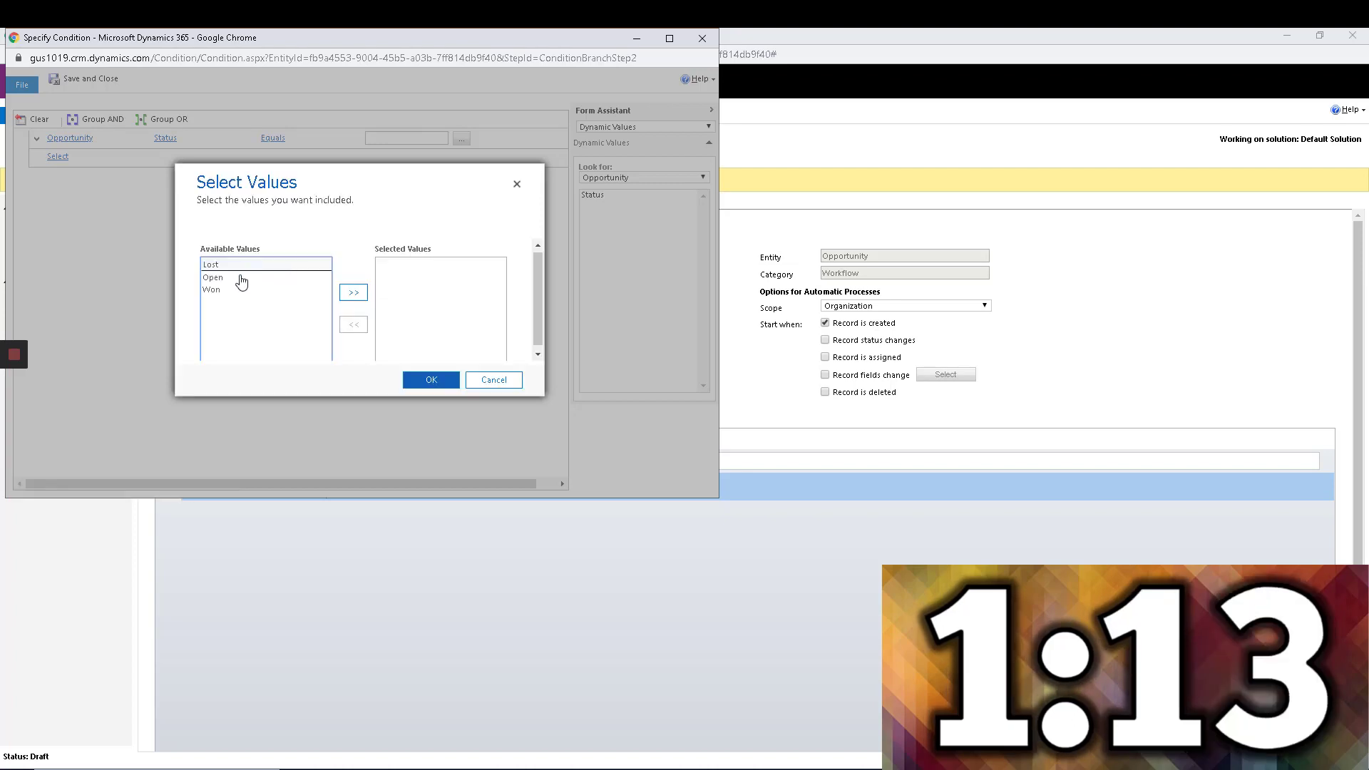
{"action": "double_click", "coordinate": [241, 281]}
{"action": "left_click", "coordinate": [420, 380]}
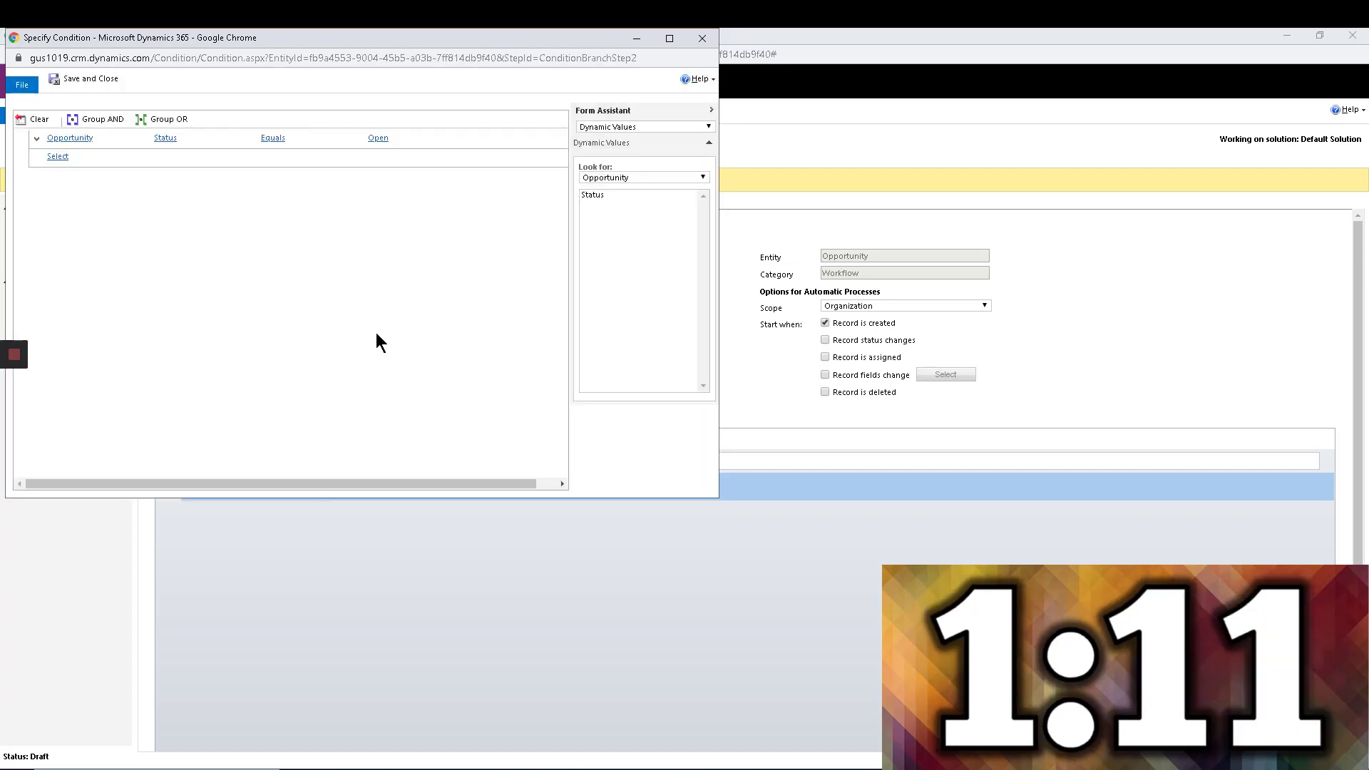
Add a second clause to the condition requiring that the Opportunity's Account Contains Data
{"action": "left_click", "coordinate": [86, 155]}
{"action": "left_click", "coordinate": [84, 173]}
{"action": "left_click", "coordinate": [177, 154]}
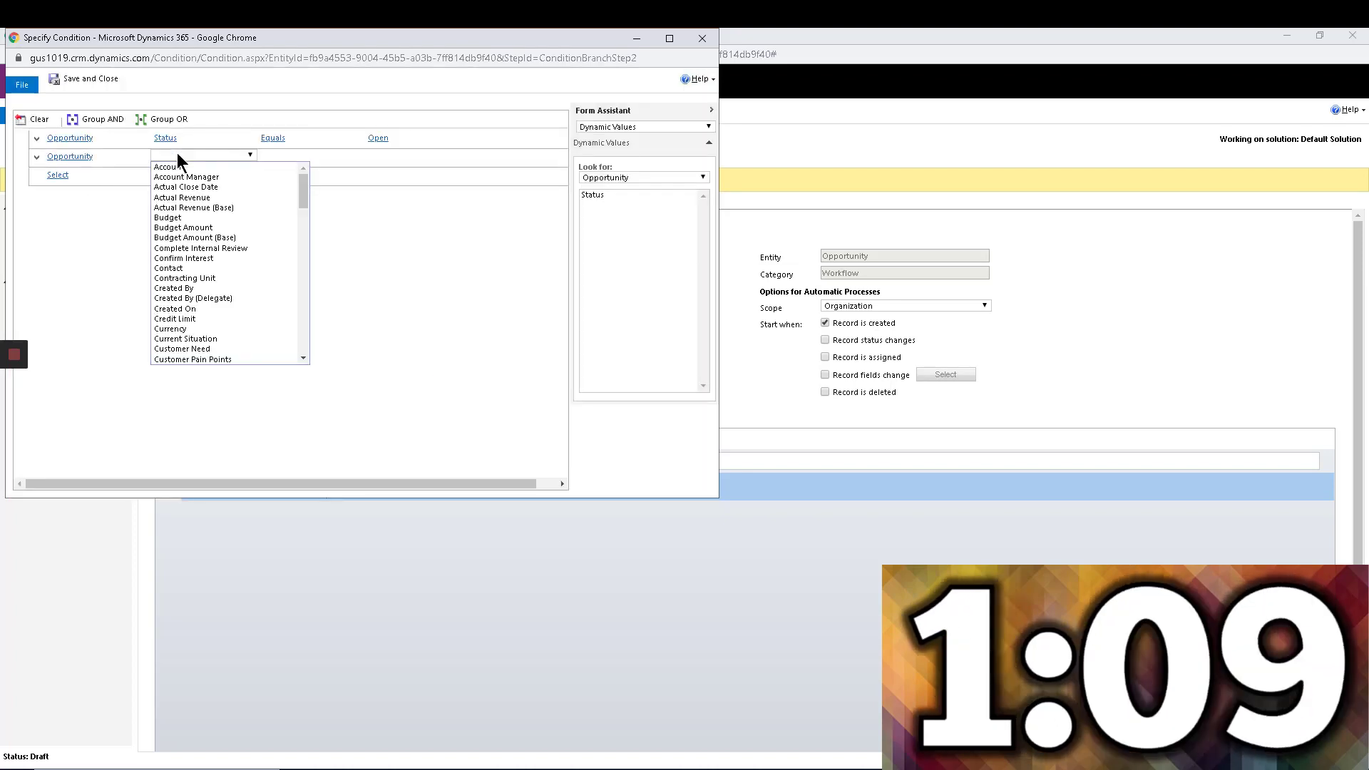
{"action": "left_click", "coordinate": [179, 167]}
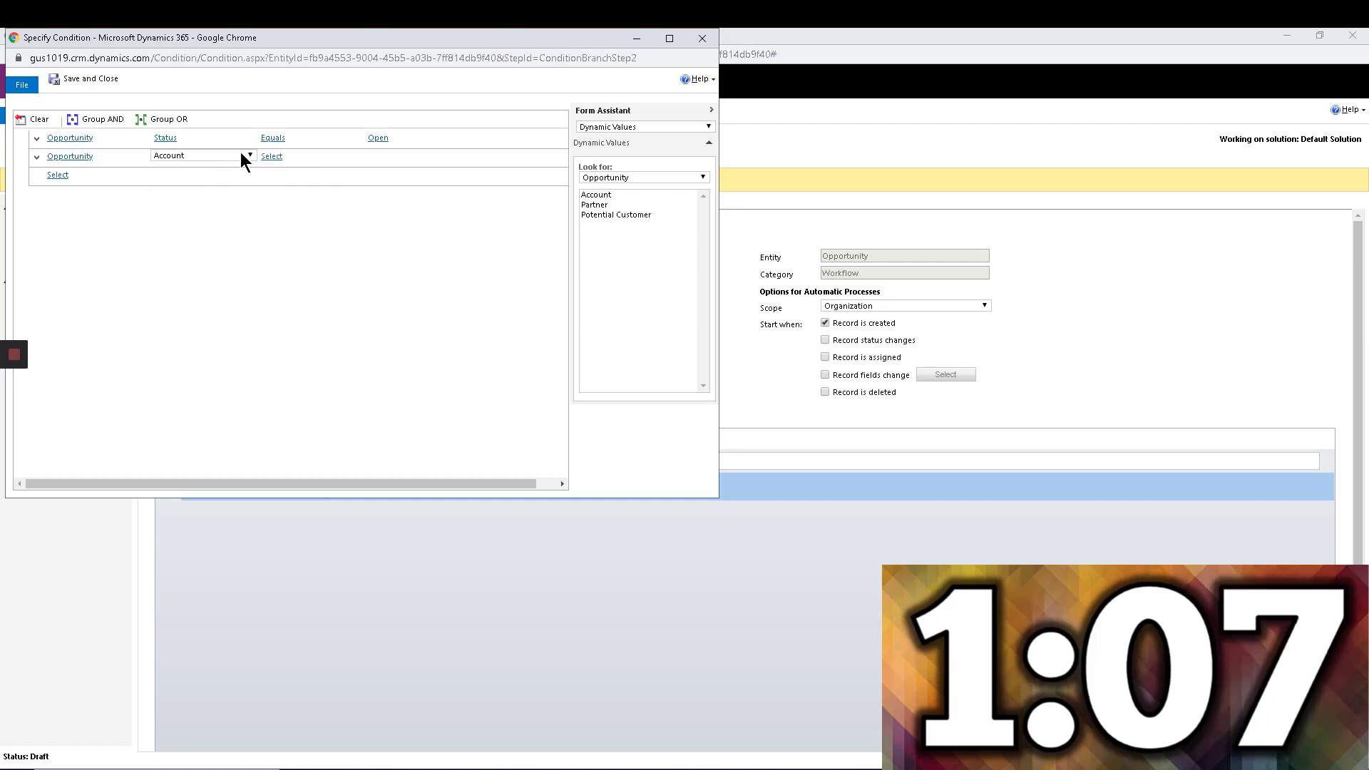
{"action": "left_click", "coordinate": [291, 156]}
{"action": "left_click", "coordinate": [296, 187]}
Add a third clause requiring that the Opportunity's Est. Revenue Contains Data, and save the condition
{"action": "left_click", "coordinate": [97, 173]}
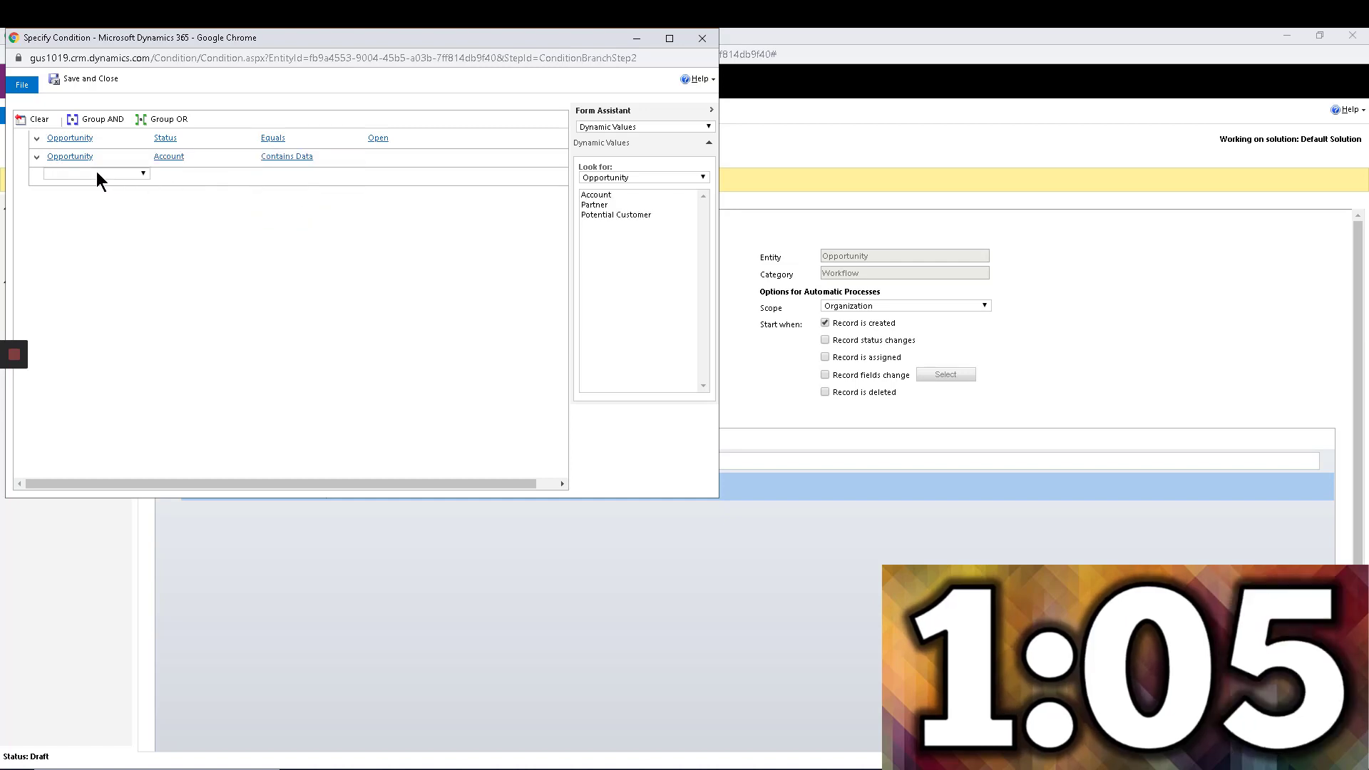
{"action": "left_click", "coordinate": [97, 173]}
{"action": "left_click", "coordinate": [82, 189]}
{"action": "left_click", "coordinate": [177, 174]}
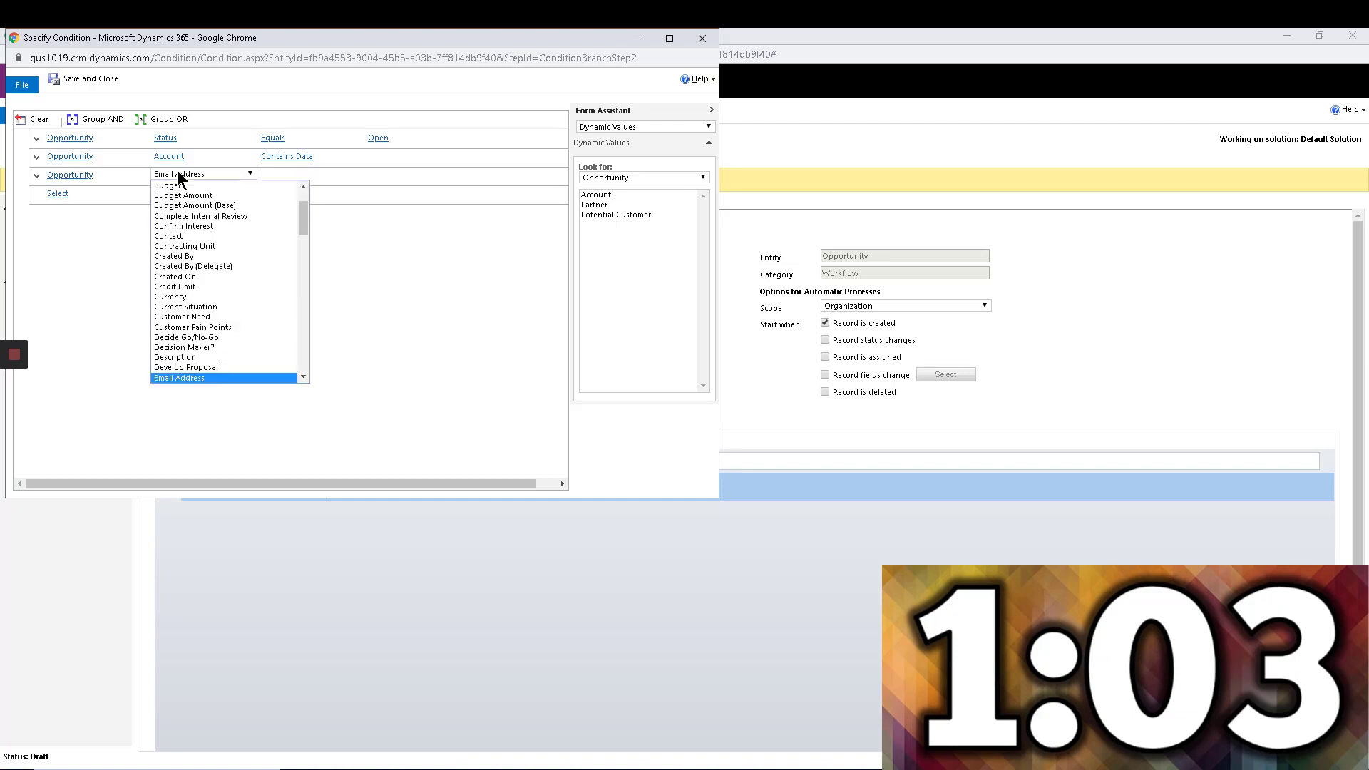
{"action": "left_click", "coordinate": [304, 376]}
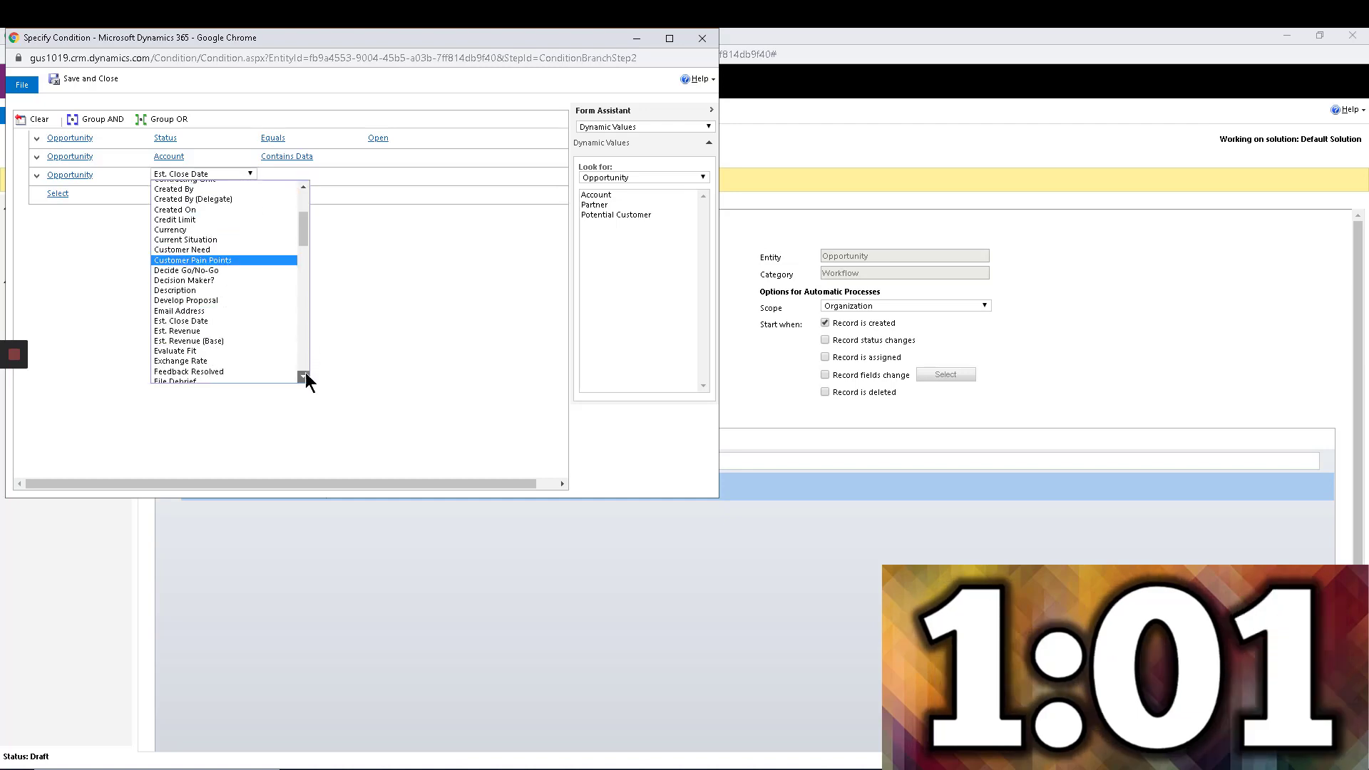
{"action": "left_click", "coordinate": [223, 331]}
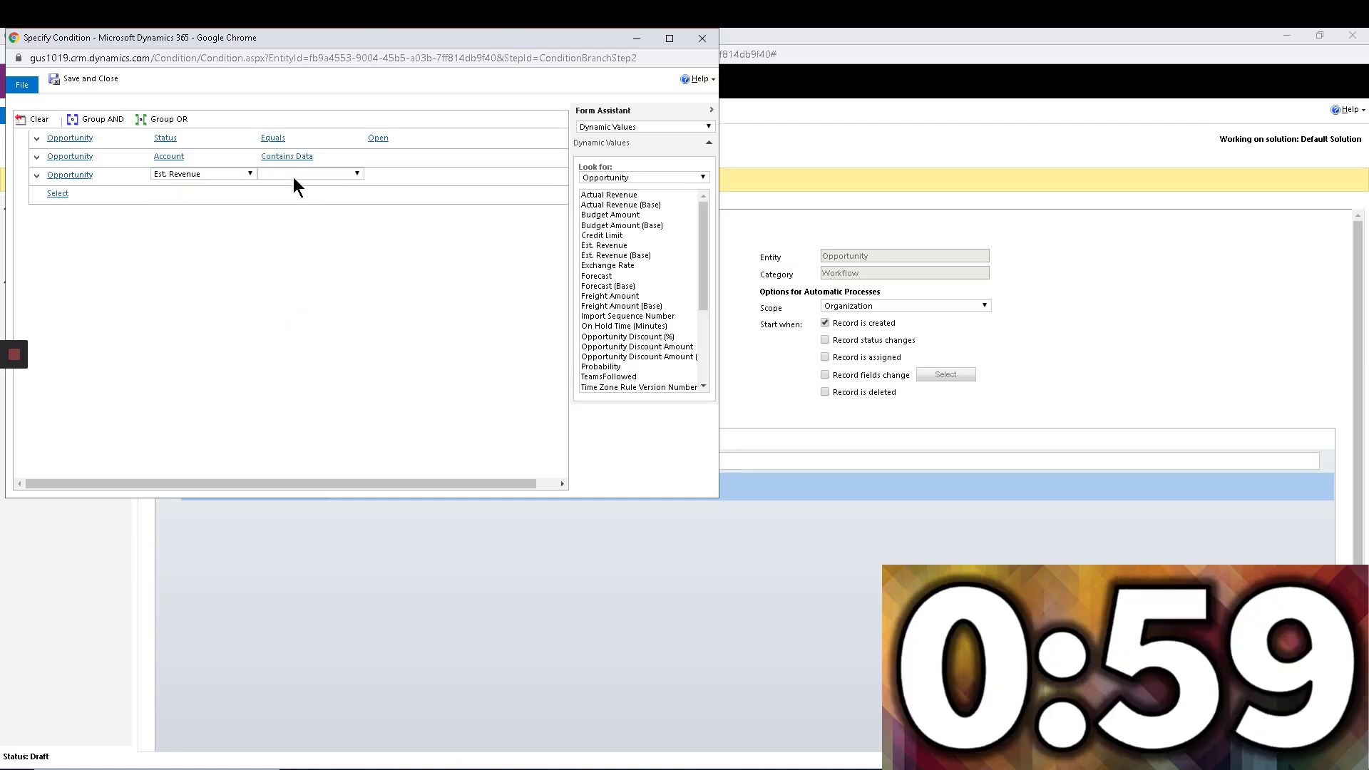
{"action": "left_click", "coordinate": [293, 177]}
{"action": "left_click", "coordinate": [303, 245]}
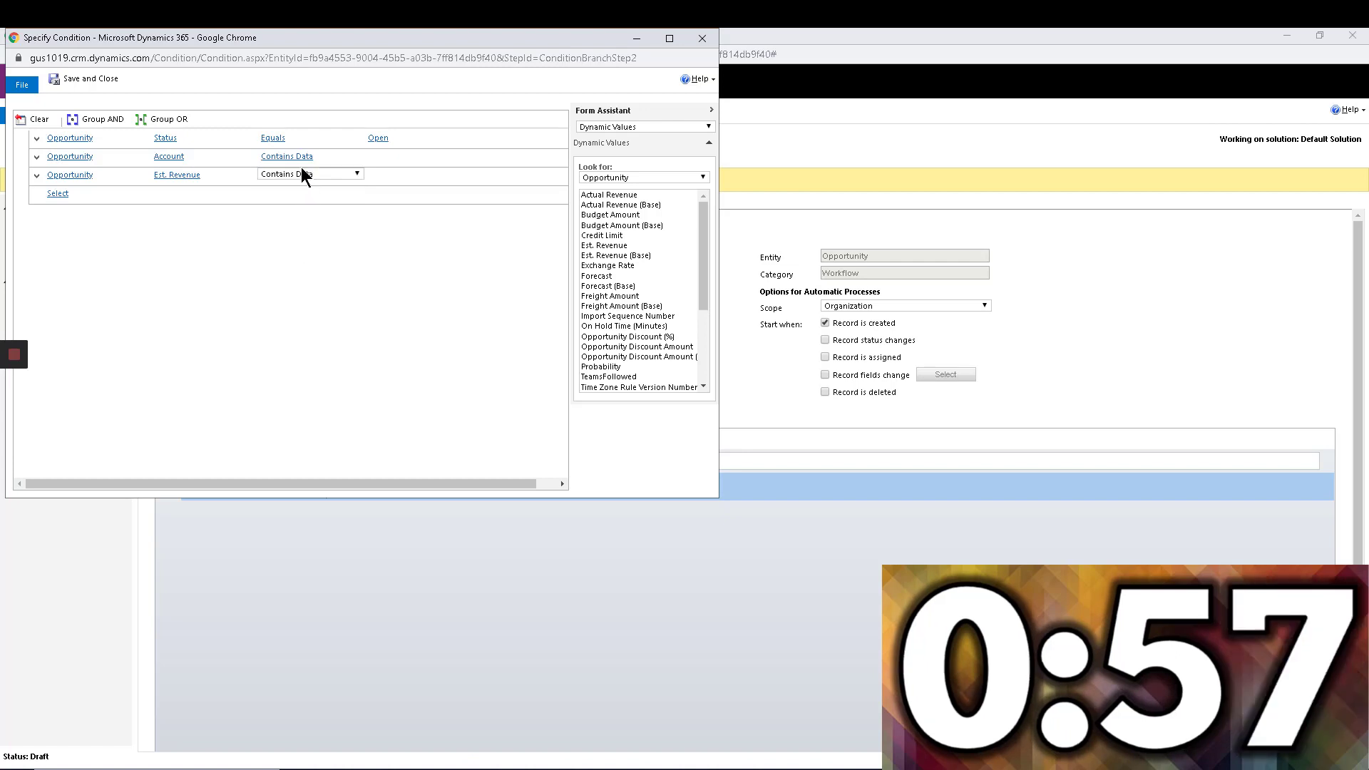
{"action": "left_click", "coordinate": [103, 78]}
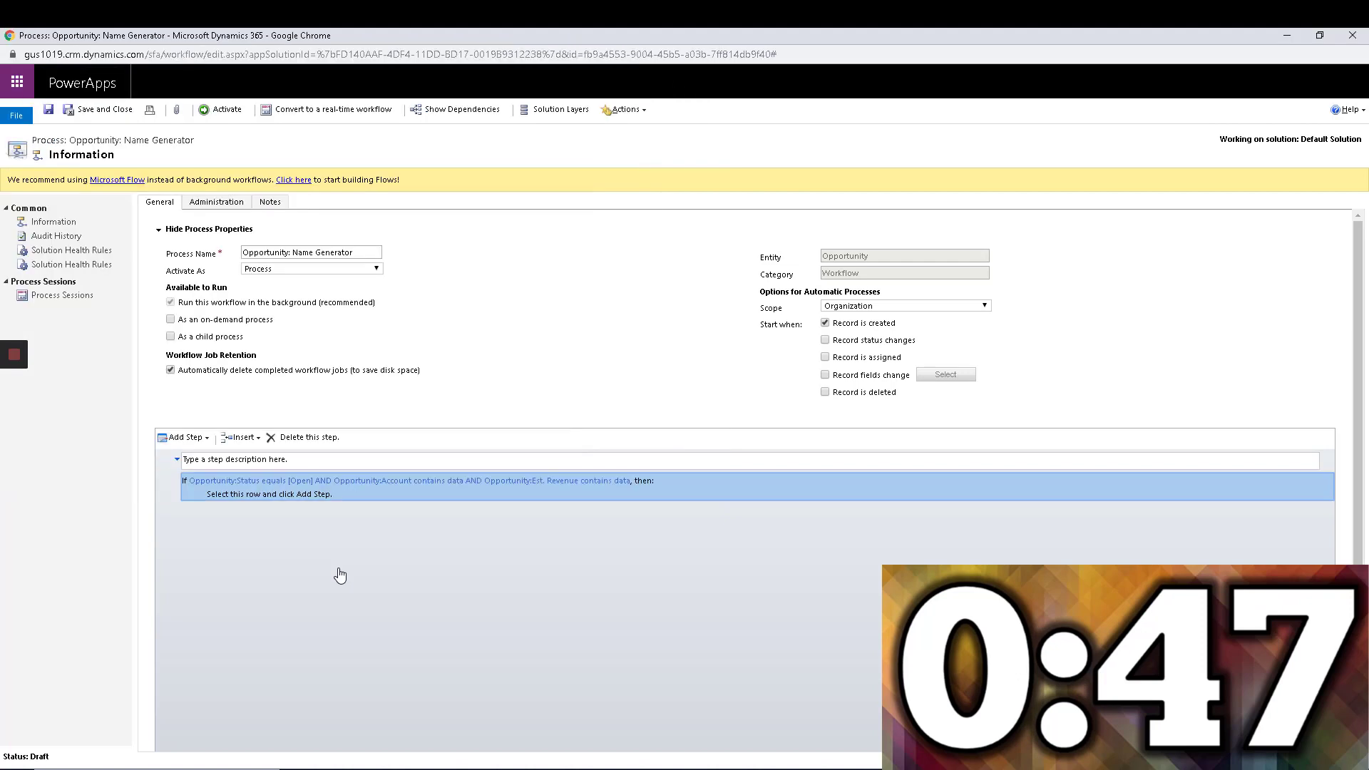
Add an Update Record step for the Opportunity under the condition
{"action": "left_click", "coordinate": [280, 493]}
{"action": "left_click", "coordinate": [191, 438]}
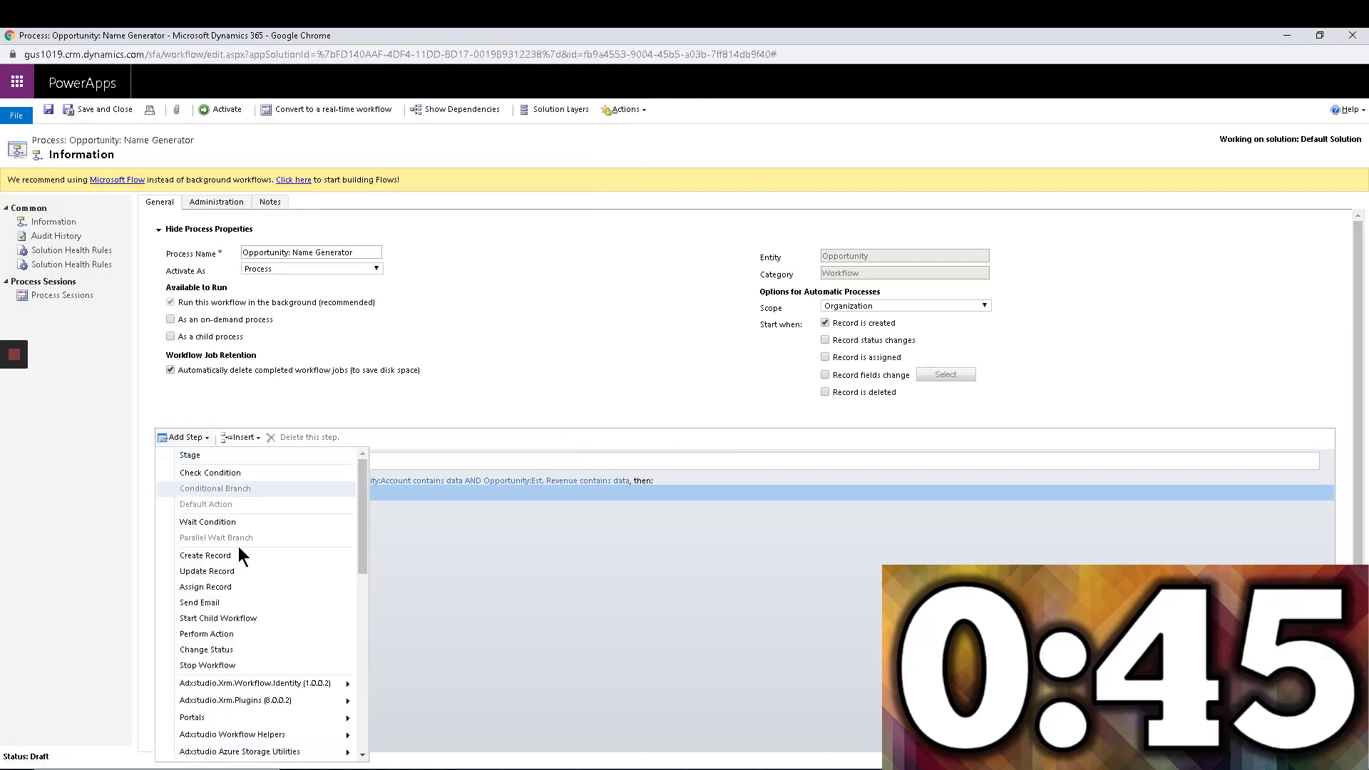
{"action": "left_click", "coordinate": [270, 575]}
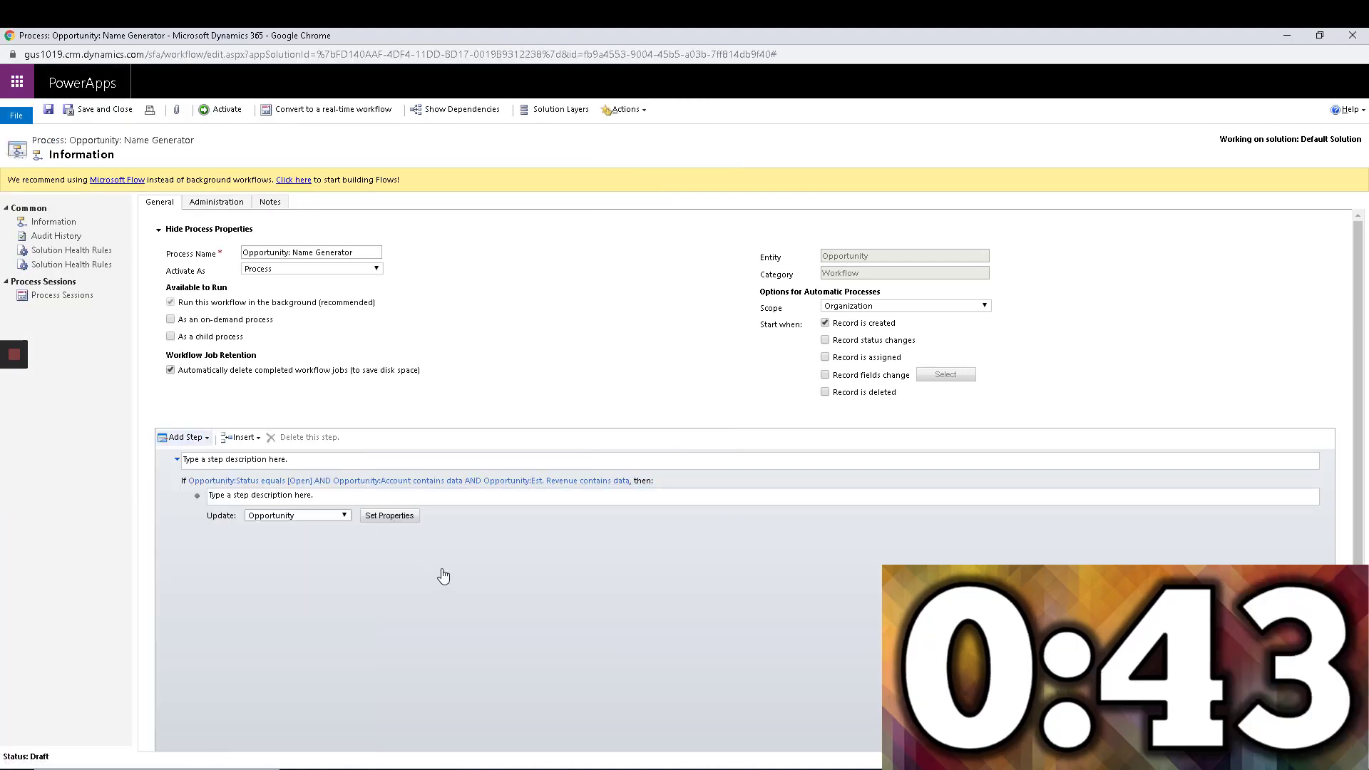
In the update step's properties, insert the Opportunity's Account as a dynamic value in the Topic field
{"action": "left_click", "coordinate": [378, 519]}
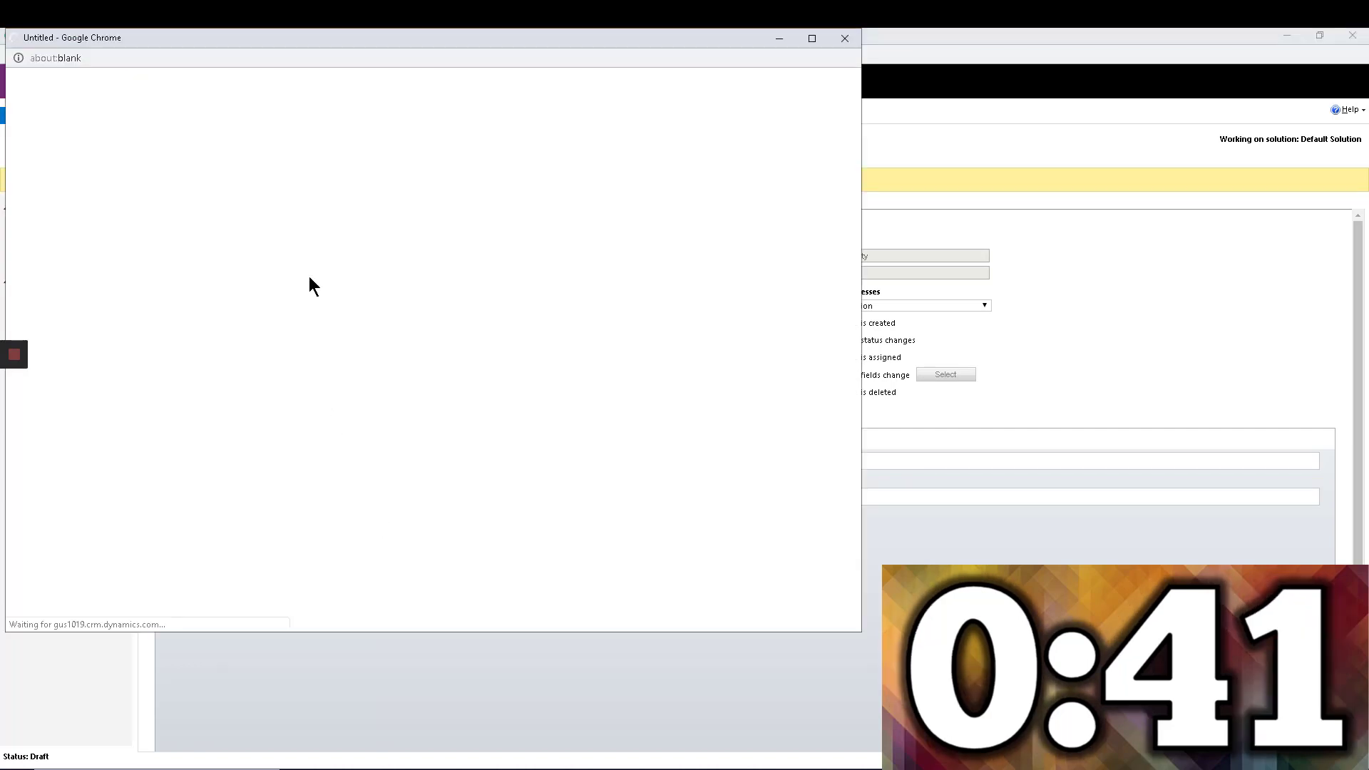
{"action": "left_click", "coordinate": [164, 180]}
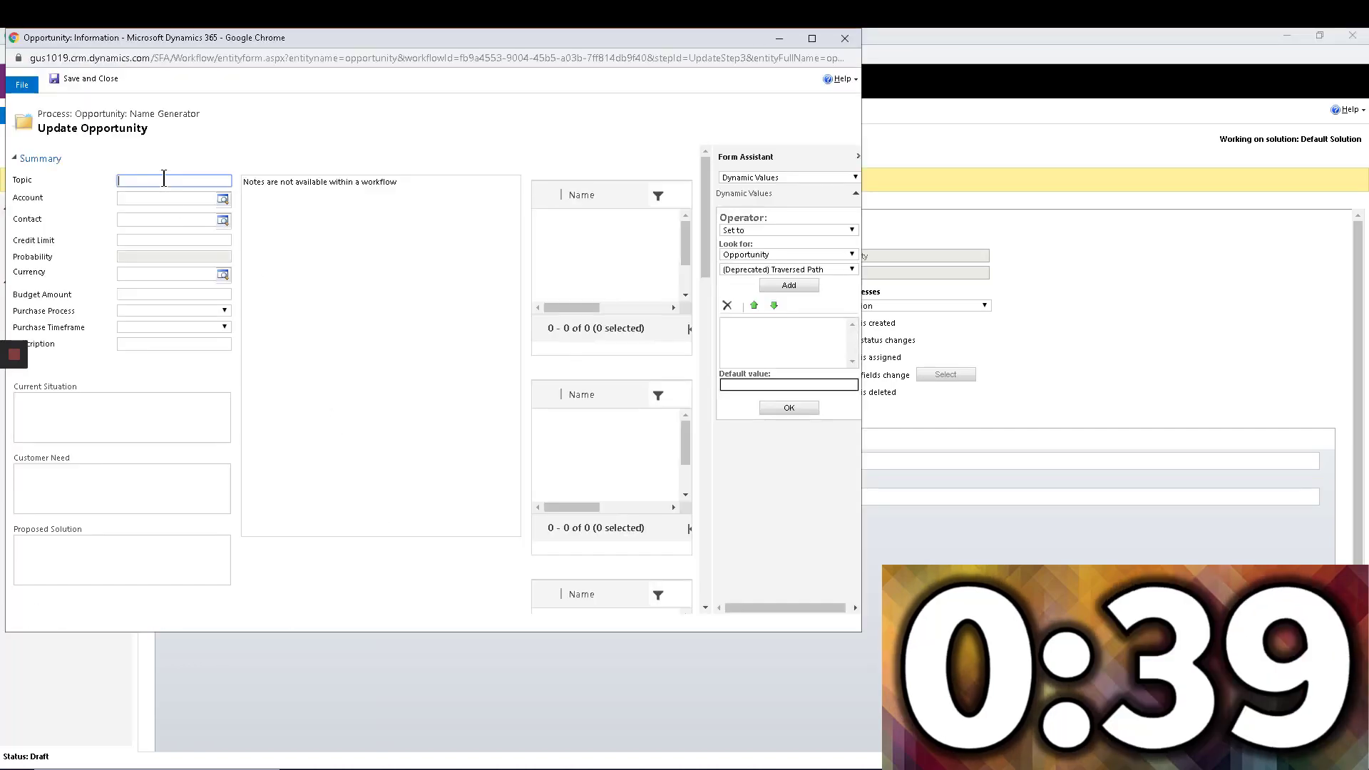
{"action": "left_click", "coordinate": [756, 269]}
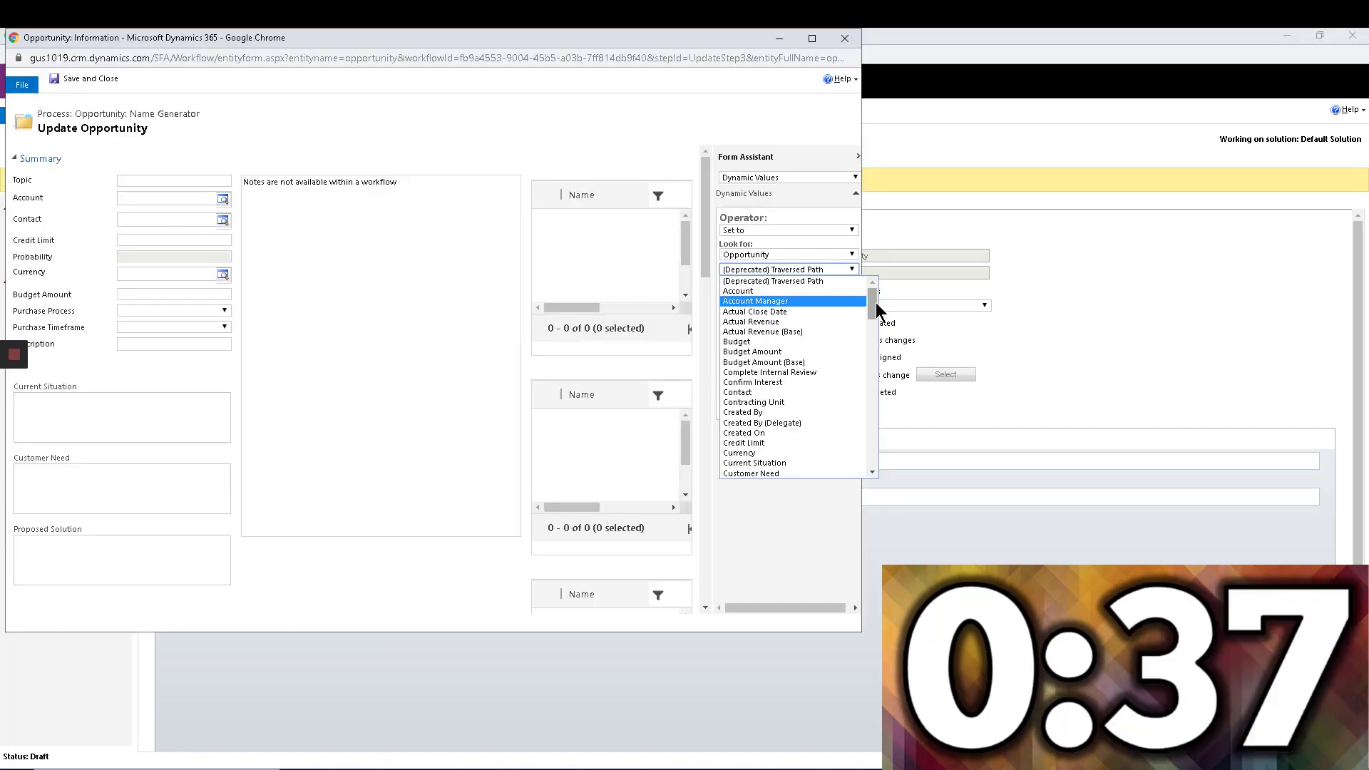
{"action": "left_click_drag", "start_coordinate": [876, 303], "coordinate": [872, 303]}
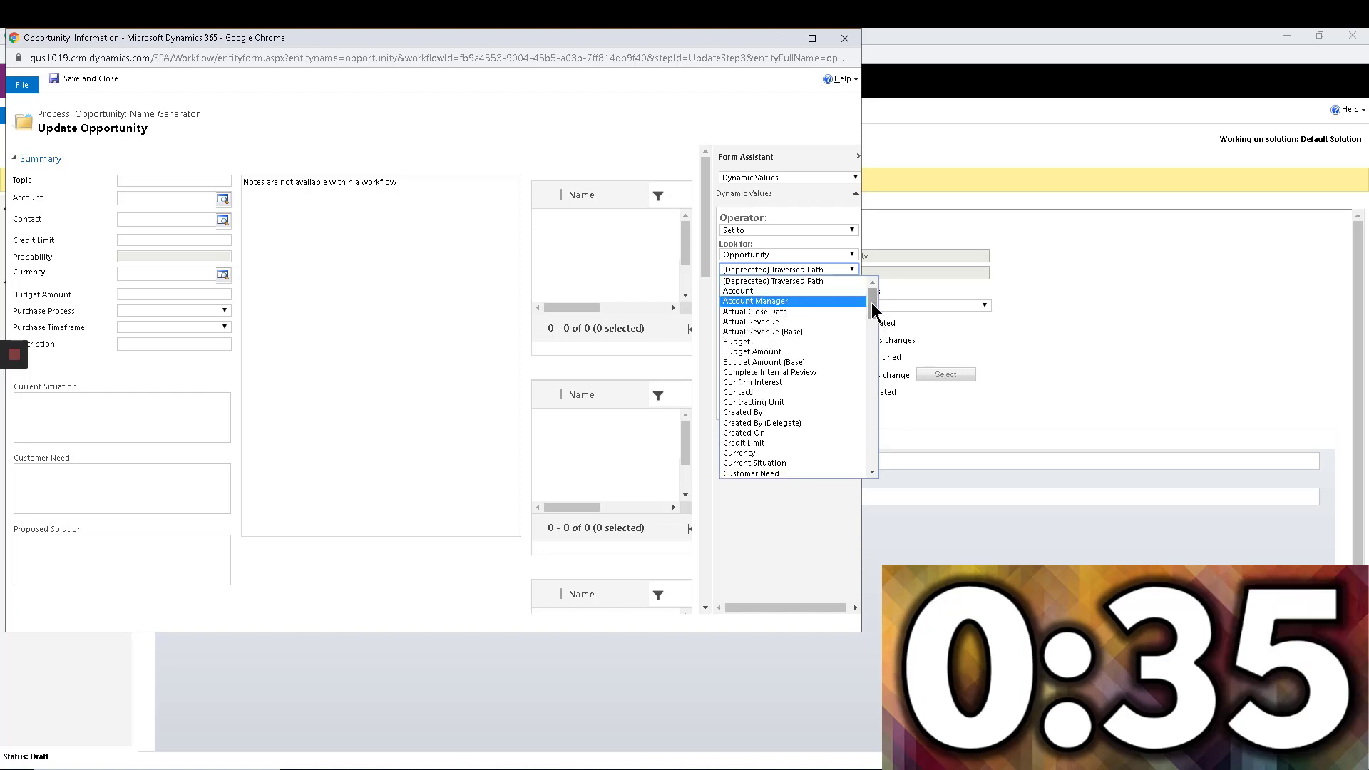
{"action": "left_click", "coordinate": [796, 292]}
{"action": "left_click", "coordinate": [788, 286]}
{"action": "left_click", "coordinate": [789, 409]}
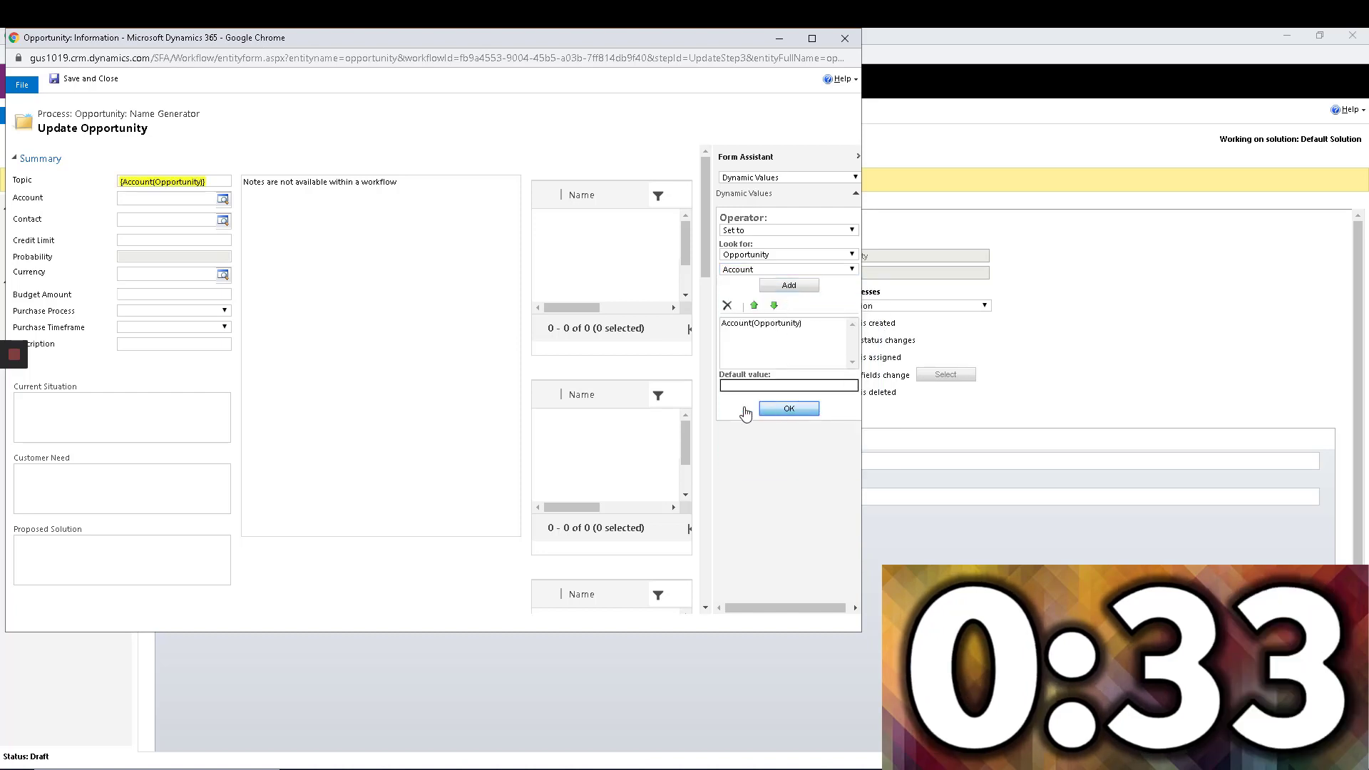
Append " - " and the Opportunity's Est. Revenue dynamic value to the Topic field, and save the update properties
{"action": "left_click", "coordinate": [220, 182]}
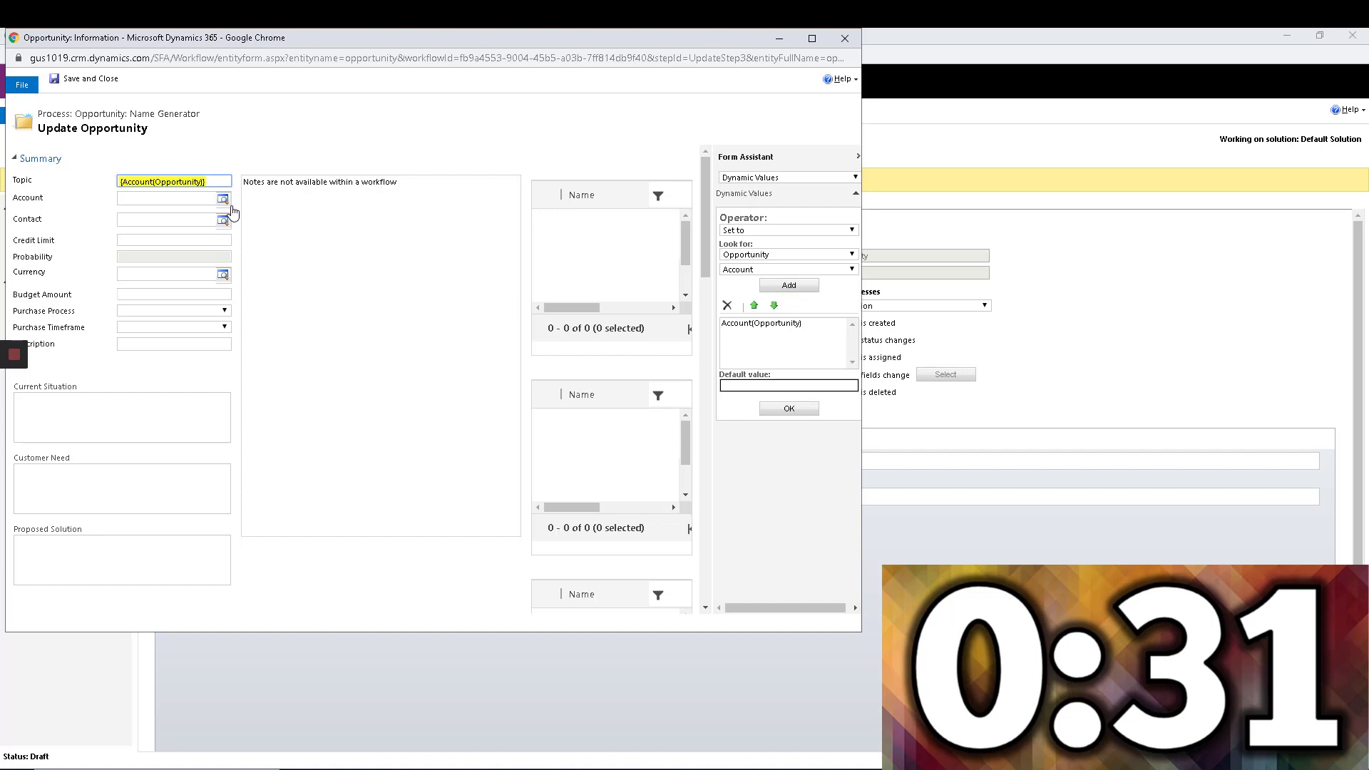
{"action": "type", "text": "-"}
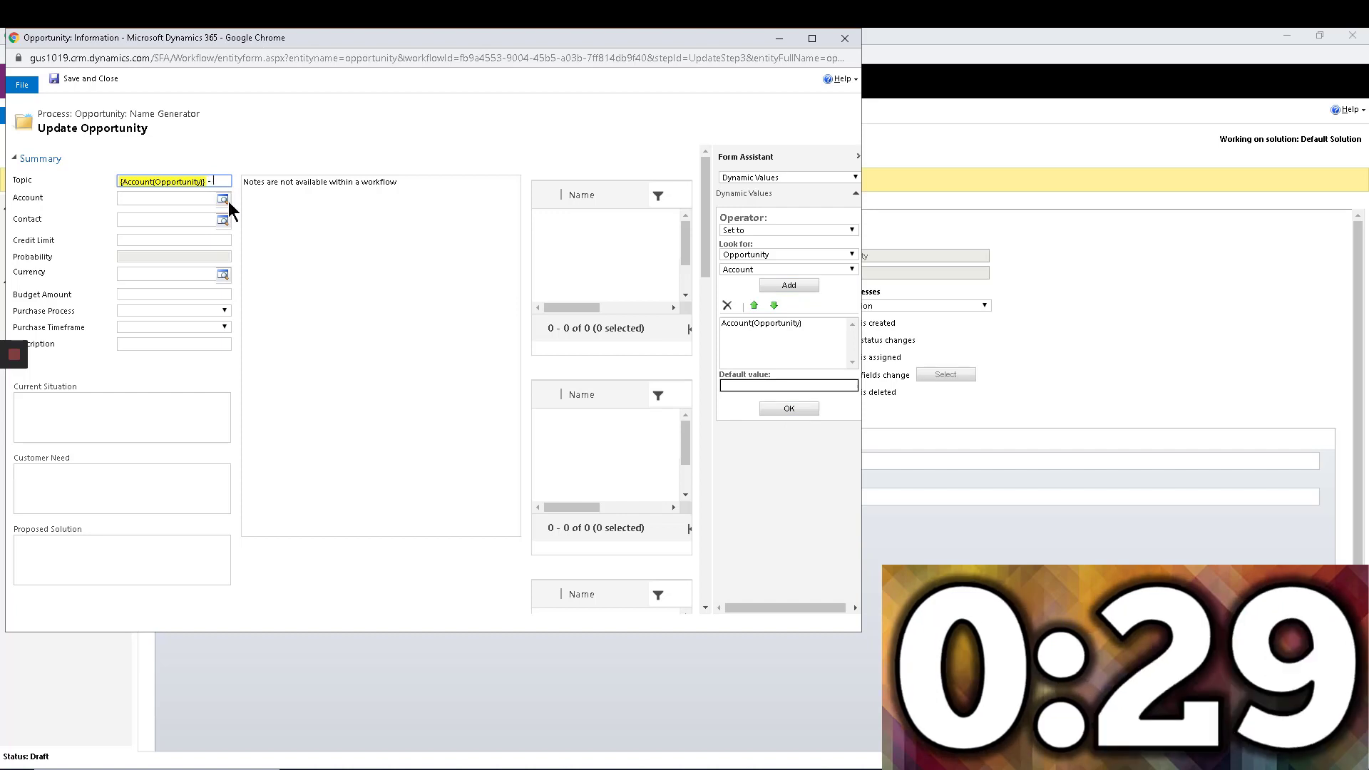
{"action": "left_click", "coordinate": [730, 323]}
{"action": "left_click", "coordinate": [727, 305]}
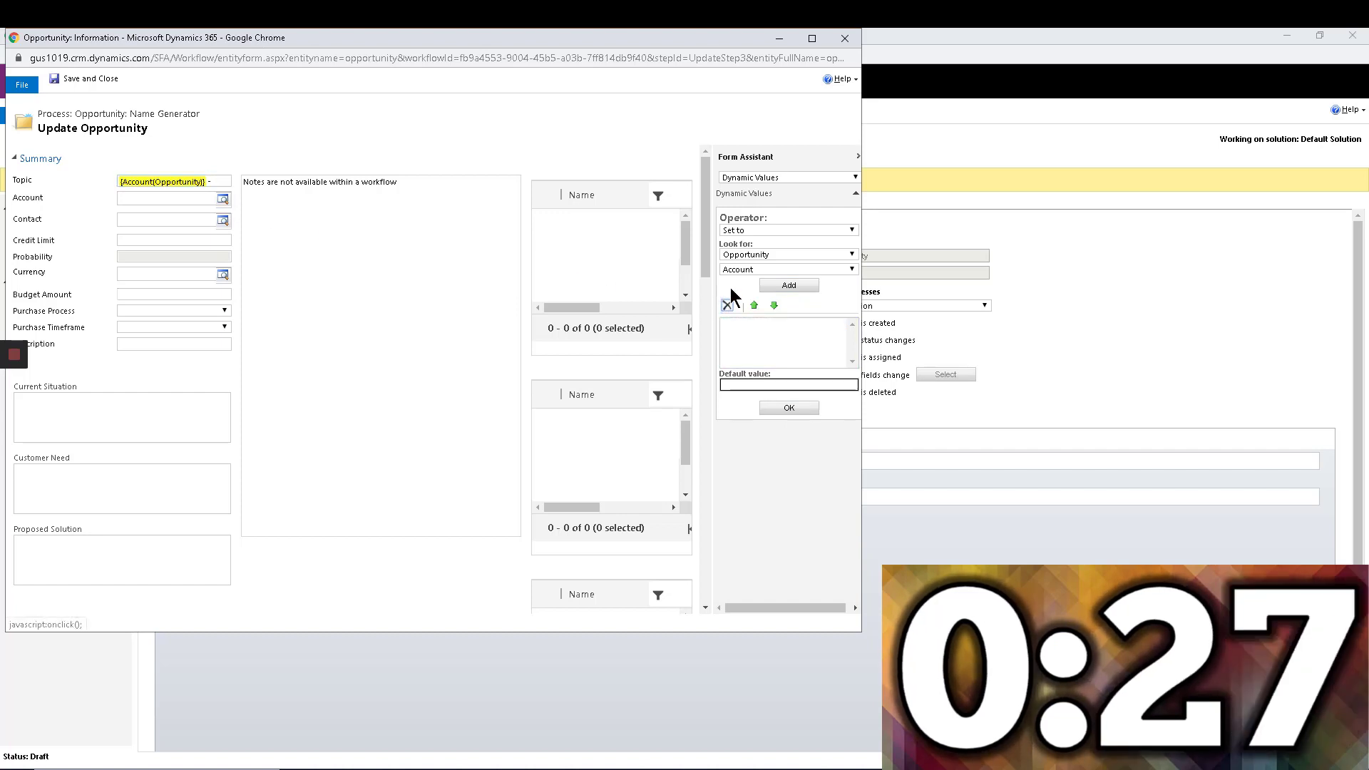
{"action": "left_click", "coordinate": [742, 270]}
{"action": "scroll", "coordinate": [792, 370], "scroll_direction": "down", "scroll_amount": 3}
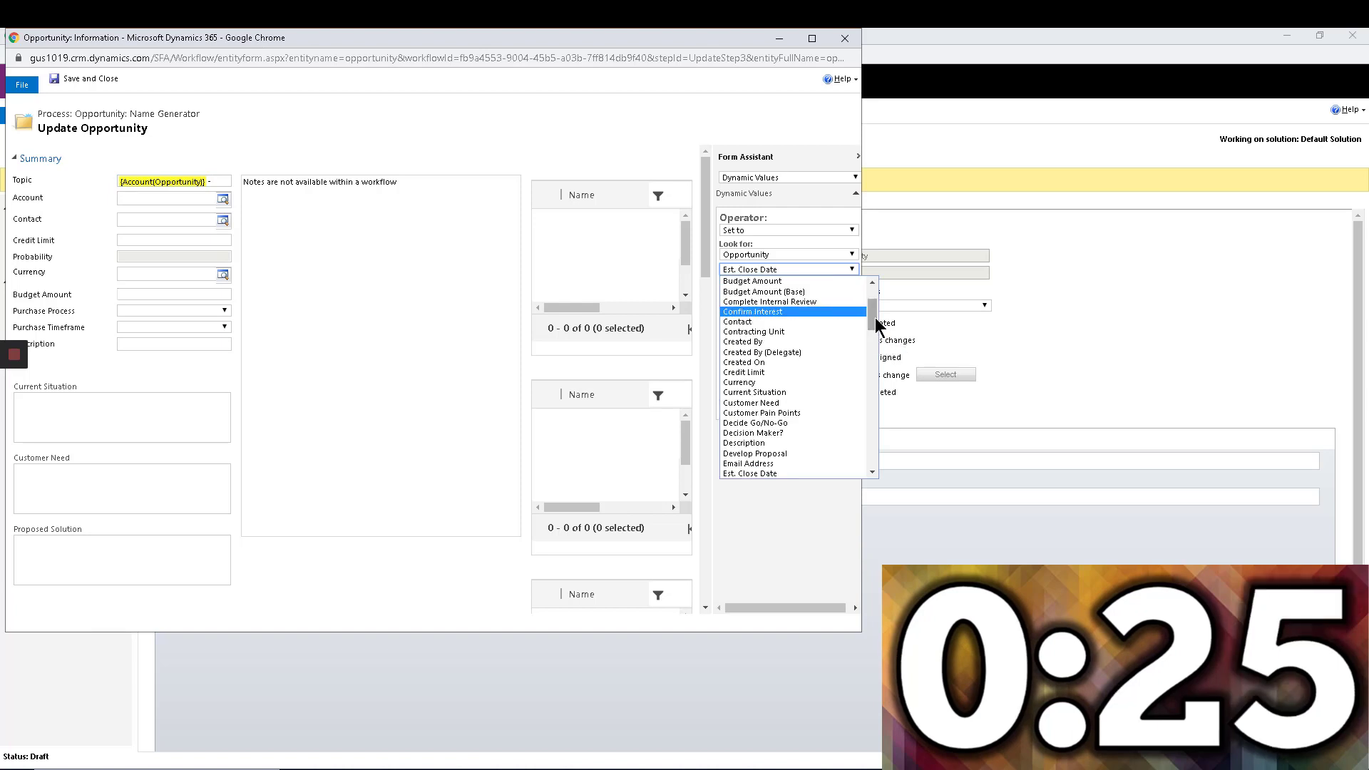
{"action": "left_click_drag", "start_coordinate": [875, 318], "coordinate": [874, 328]}
{"action": "left_click", "coordinate": [773, 414]}
{"action": "left_click", "coordinate": [789, 286]}
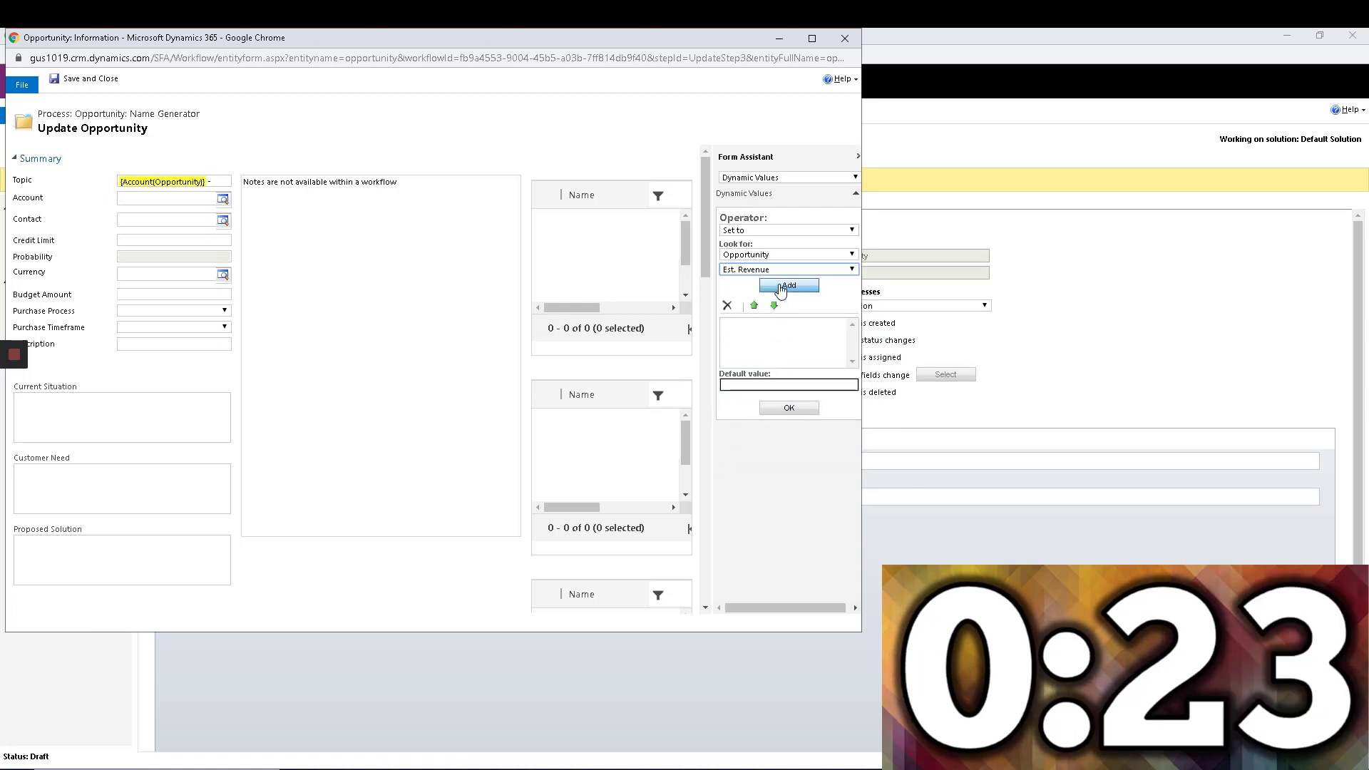
{"action": "left_click", "coordinate": [789, 408]}
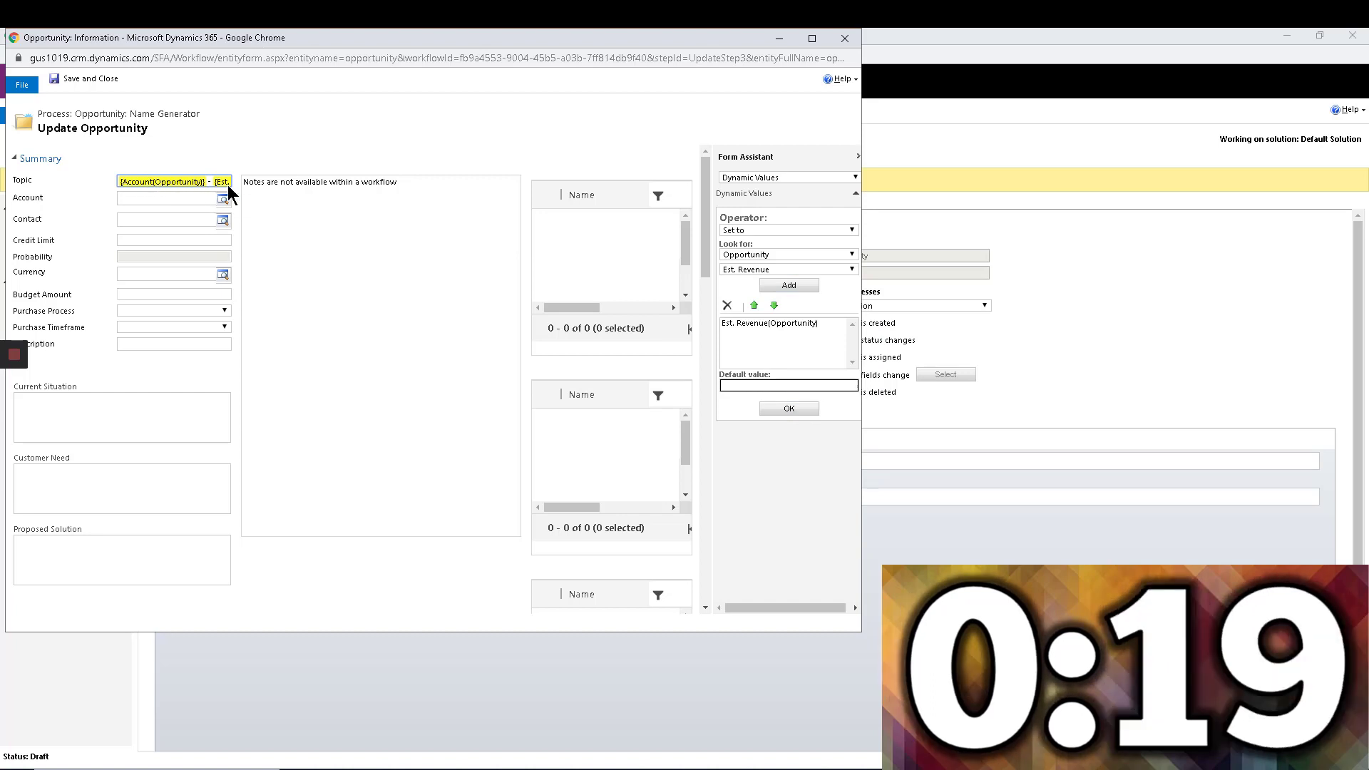
{"action": "left_click", "coordinate": [112, 90]}
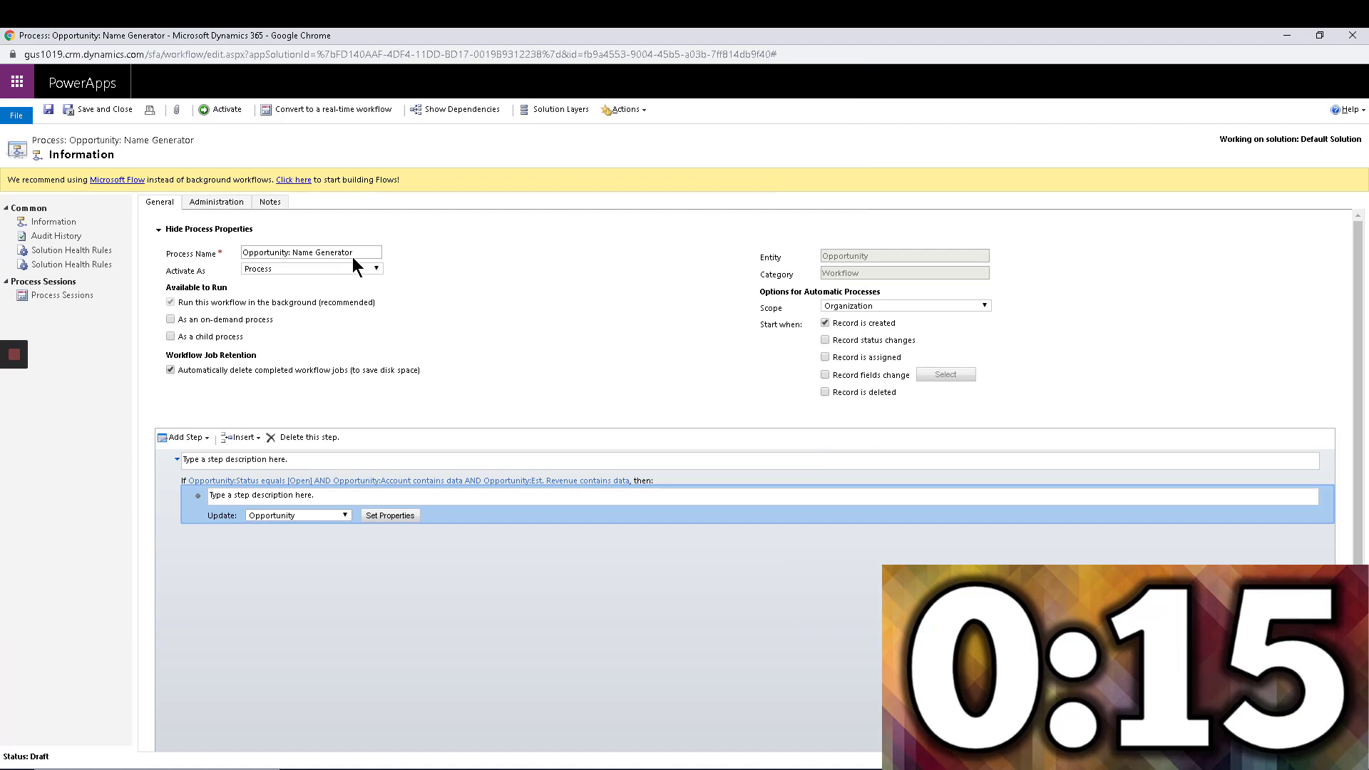
Activate the Opportunity: Name Generator process and deactivate it again
{"action": "left_click", "coordinate": [212, 110]}
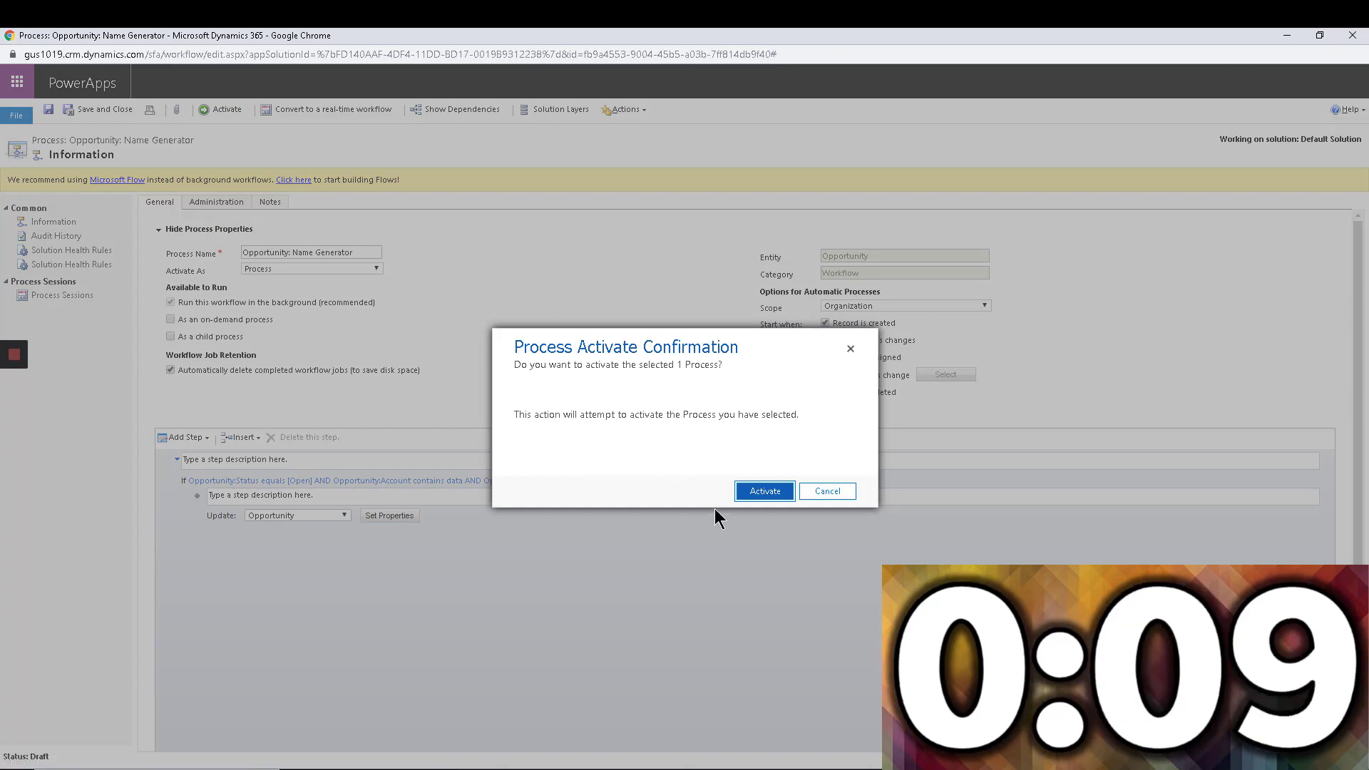
{"action": "left_click", "coordinate": [762, 497]}
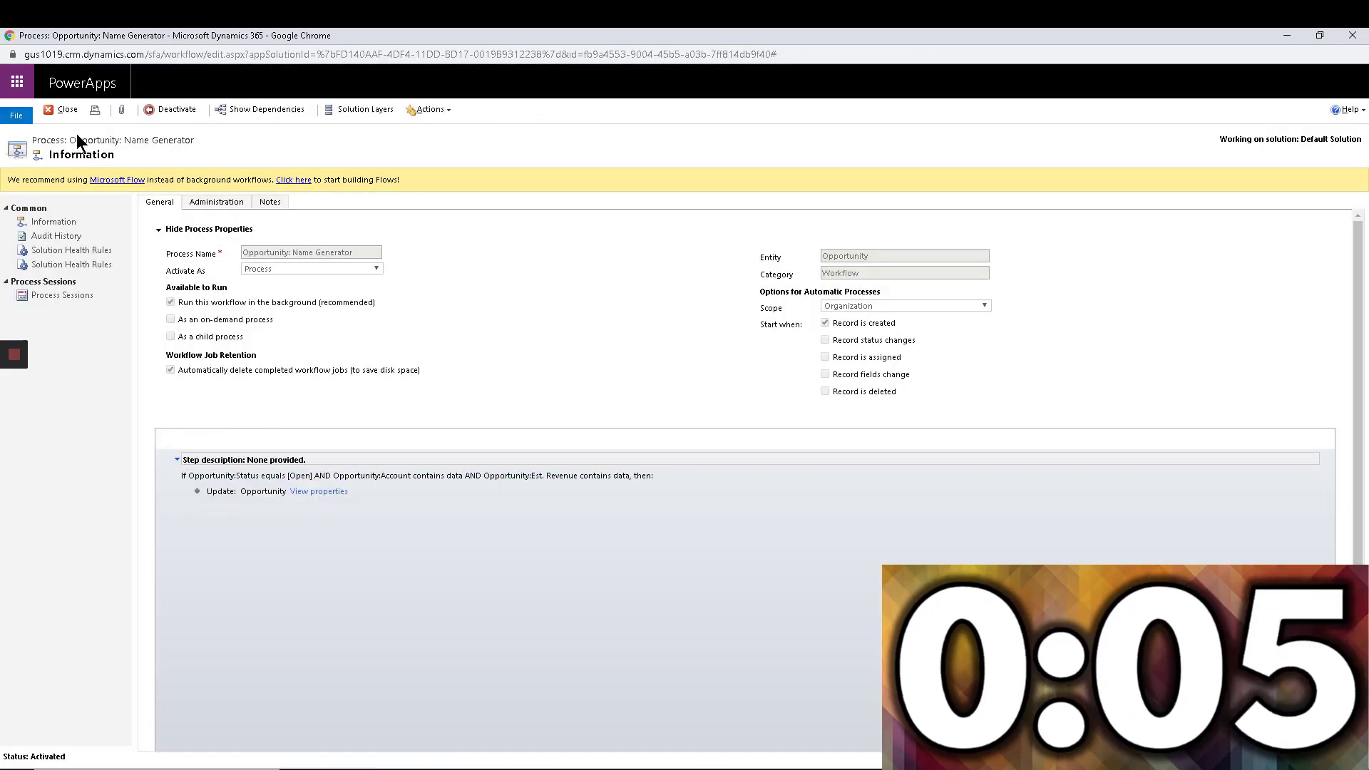
{"action": "left_click", "coordinate": [161, 111]}
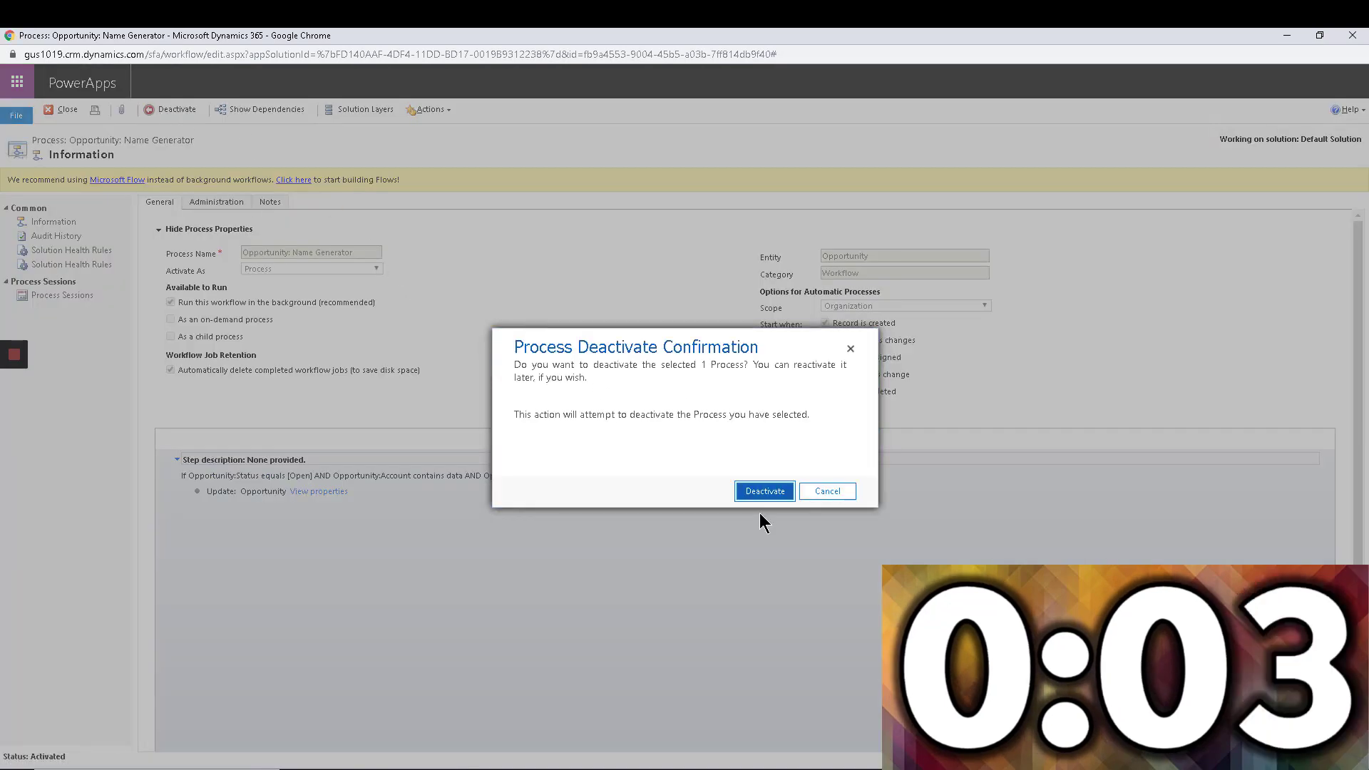
{"action": "left_click", "coordinate": [761, 492]}
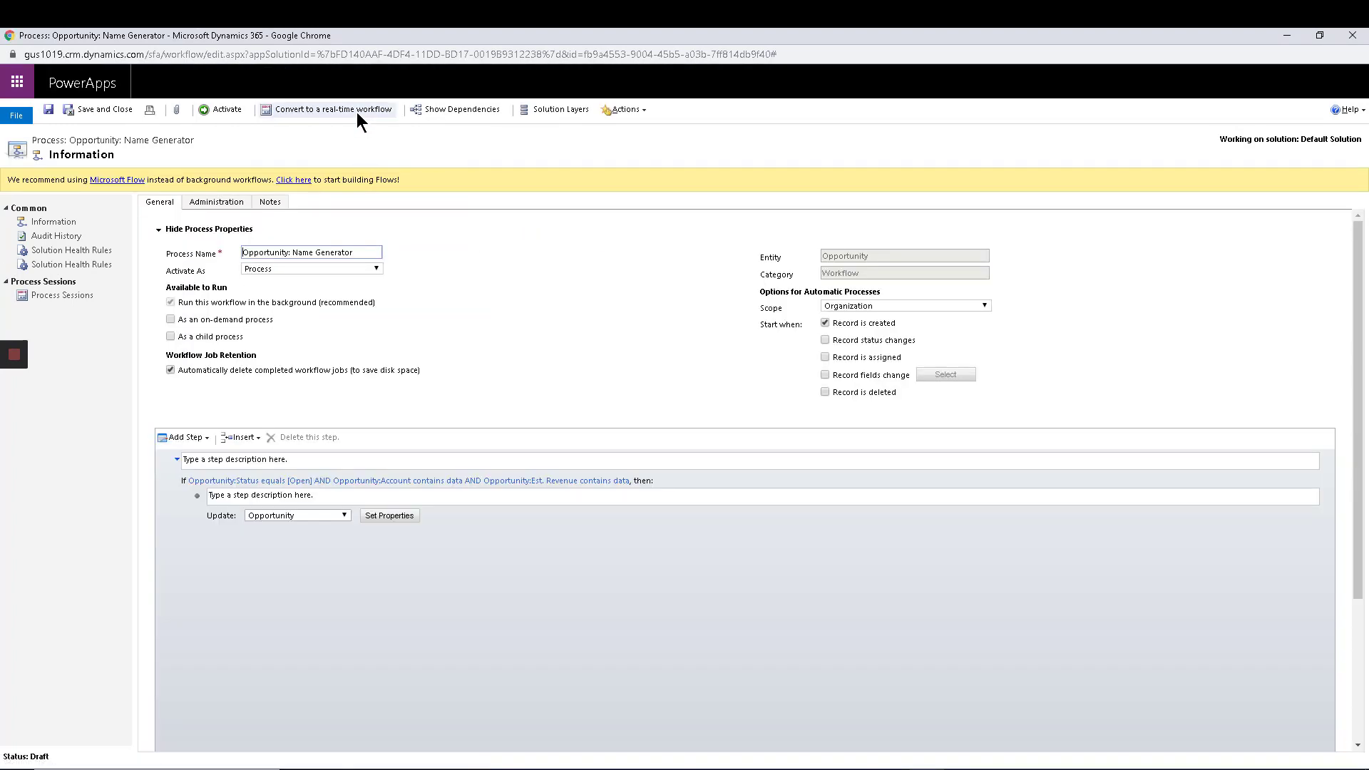
Convert the Opportunity: Name Generator process to a real-time workflow and activate it
{"action": "left_click", "coordinate": [356, 110]}
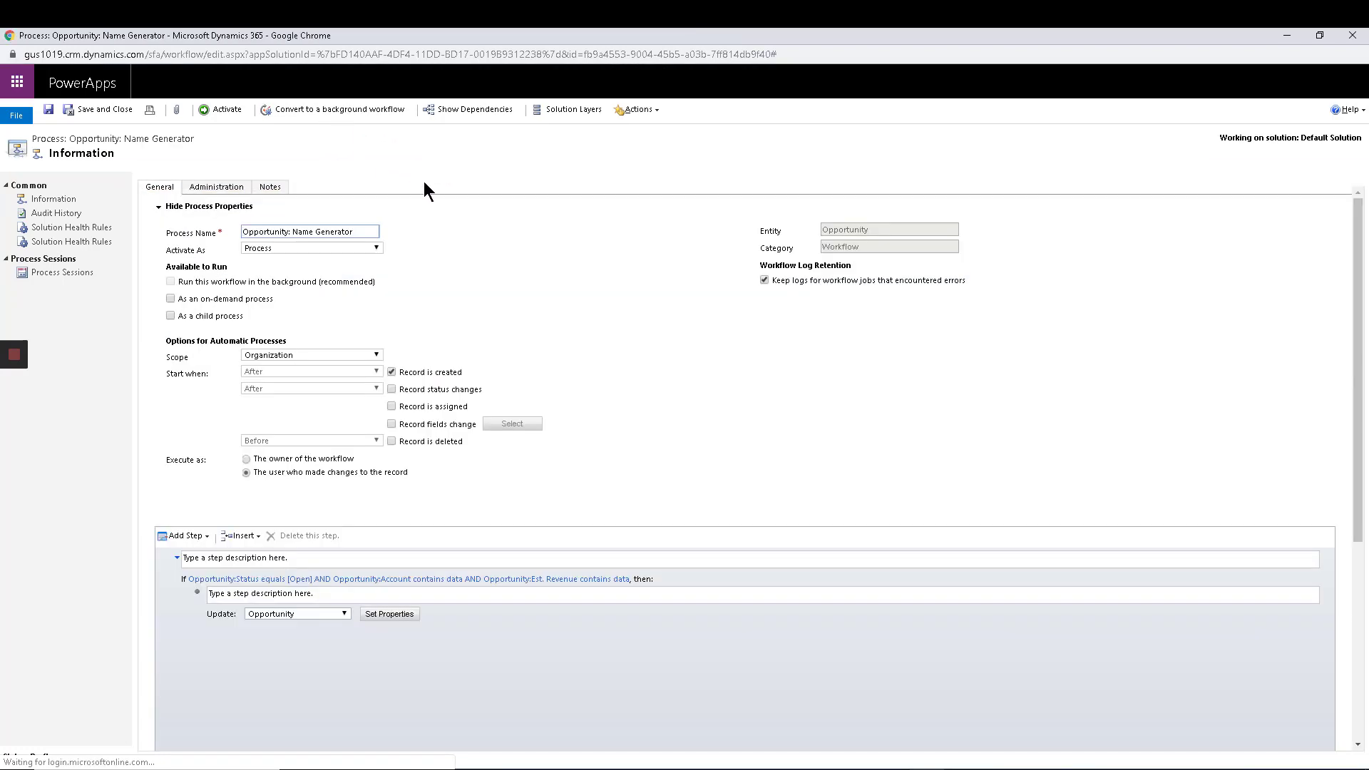
{"action": "left_click", "coordinate": [216, 113]}
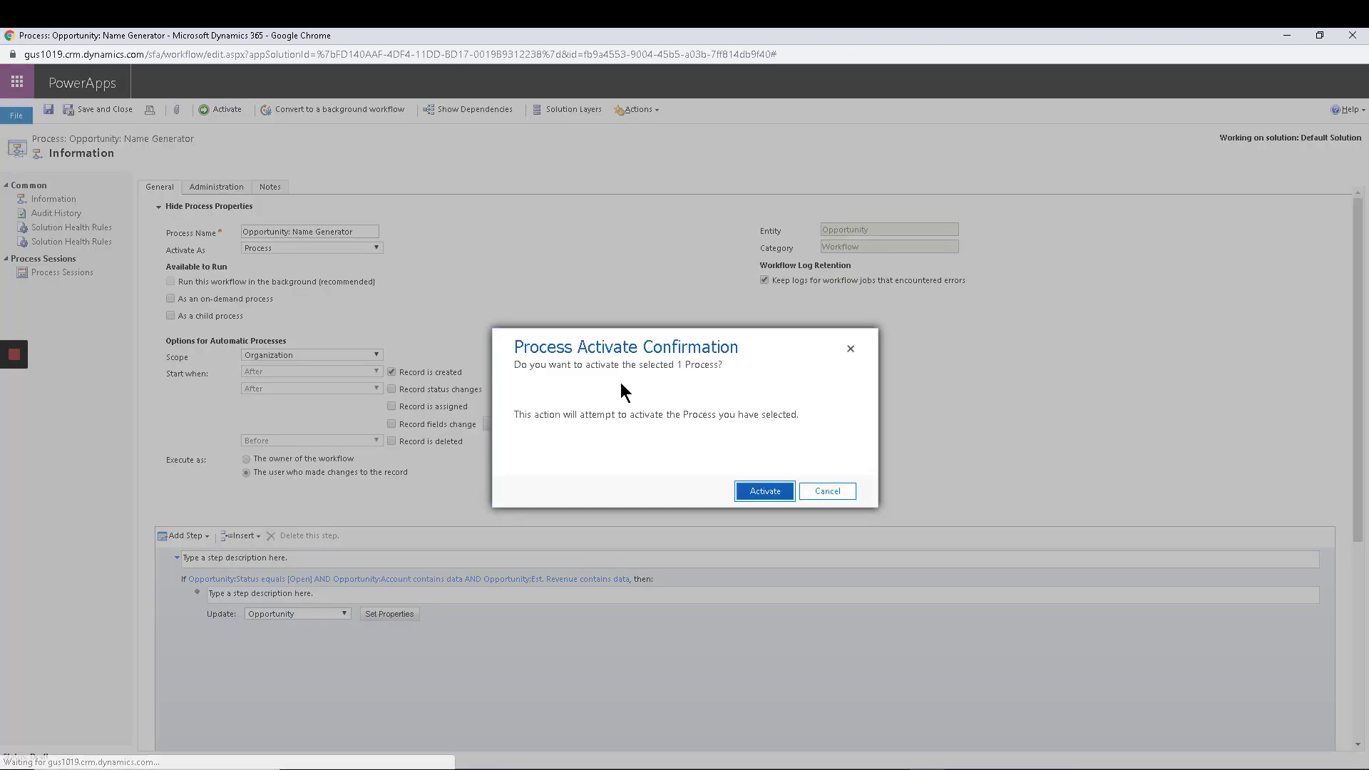
{"action": "left_click", "coordinate": [760, 494]}
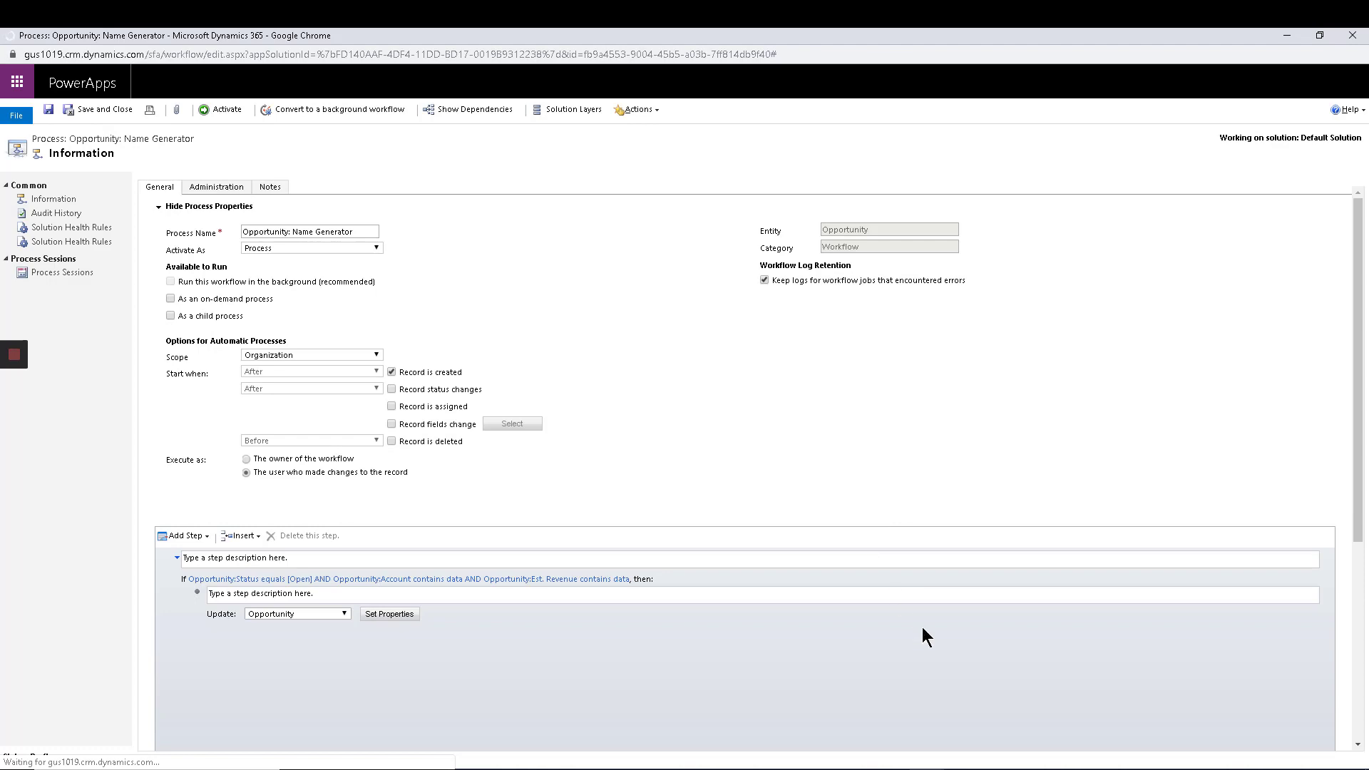
On the Opportunity form, edit the Topic field's definition to make its field requirement Optional, and save it
{"action": "mouse_move", "coordinate": [927, 769]}
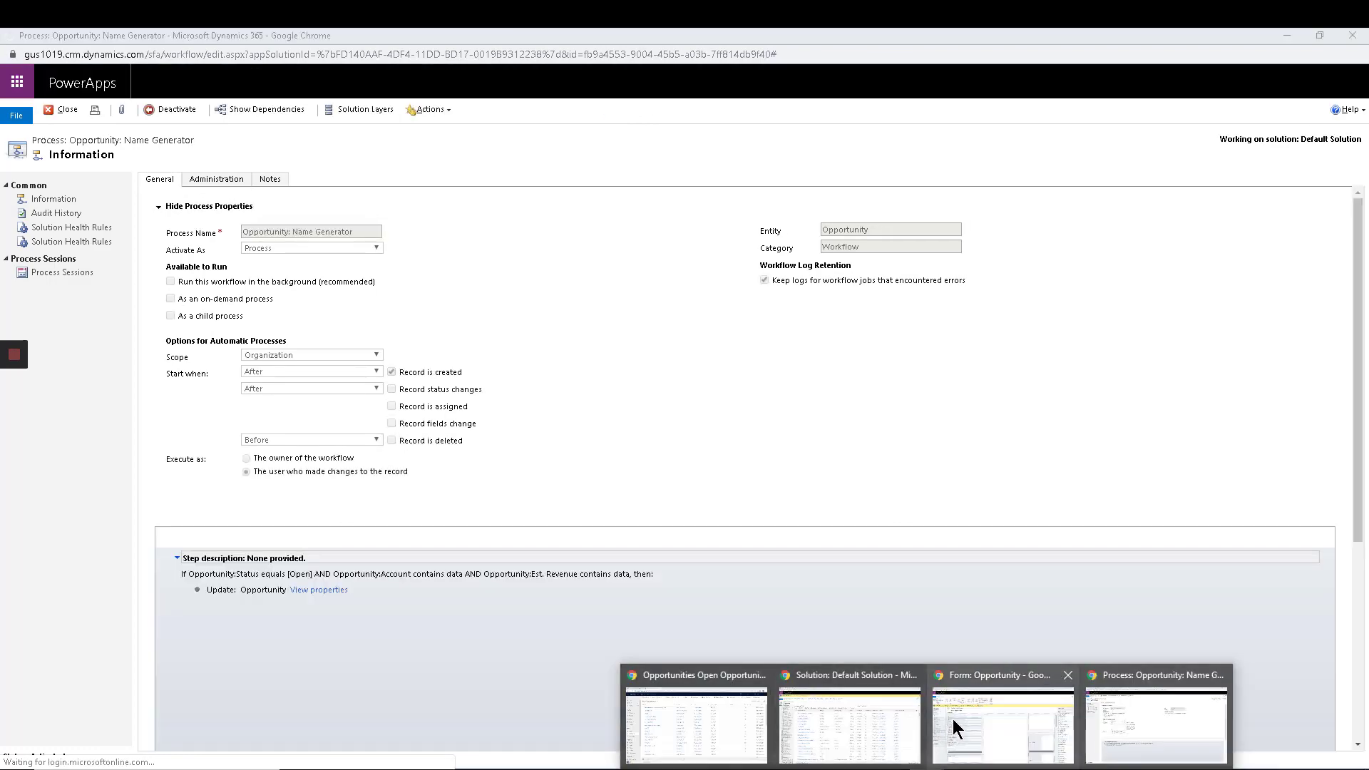
{"action": "left_click", "coordinate": [952, 719]}
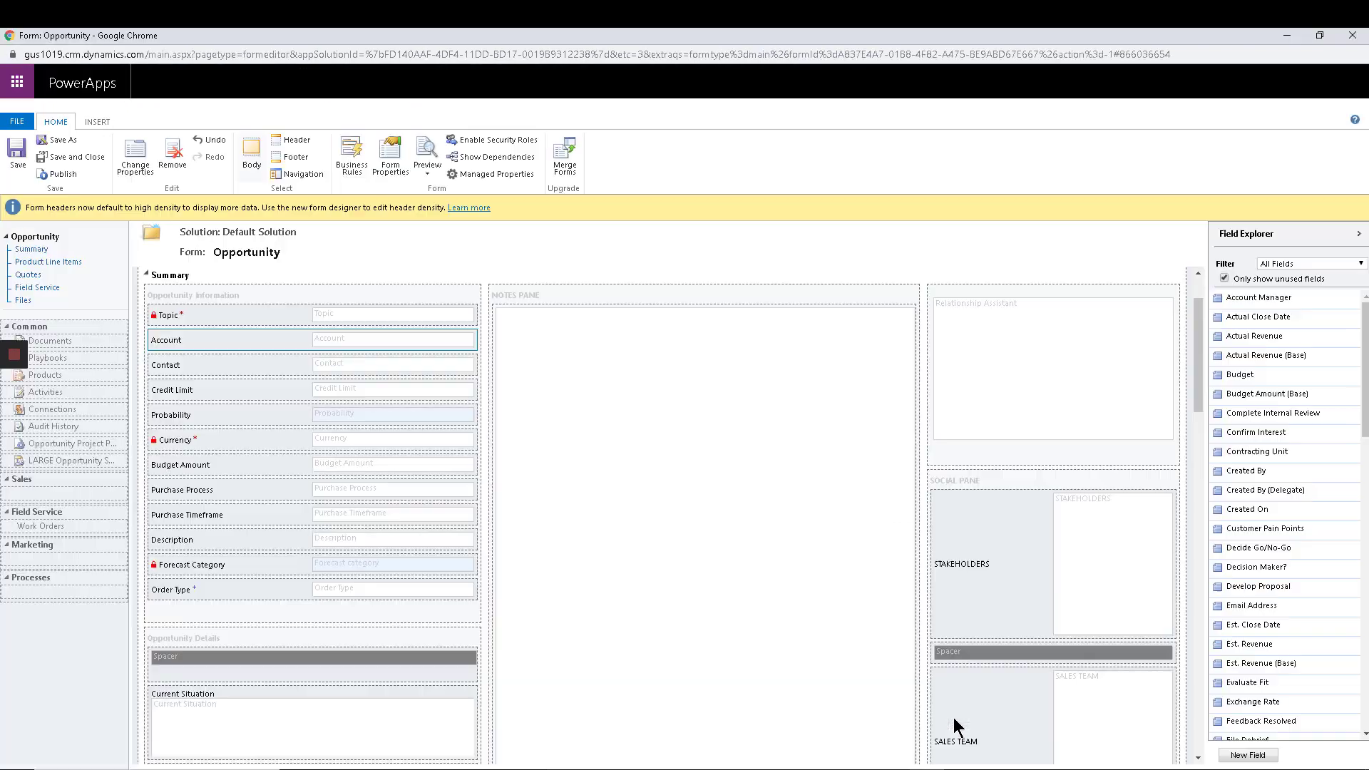
{"action": "double_click", "coordinate": [187, 314]}
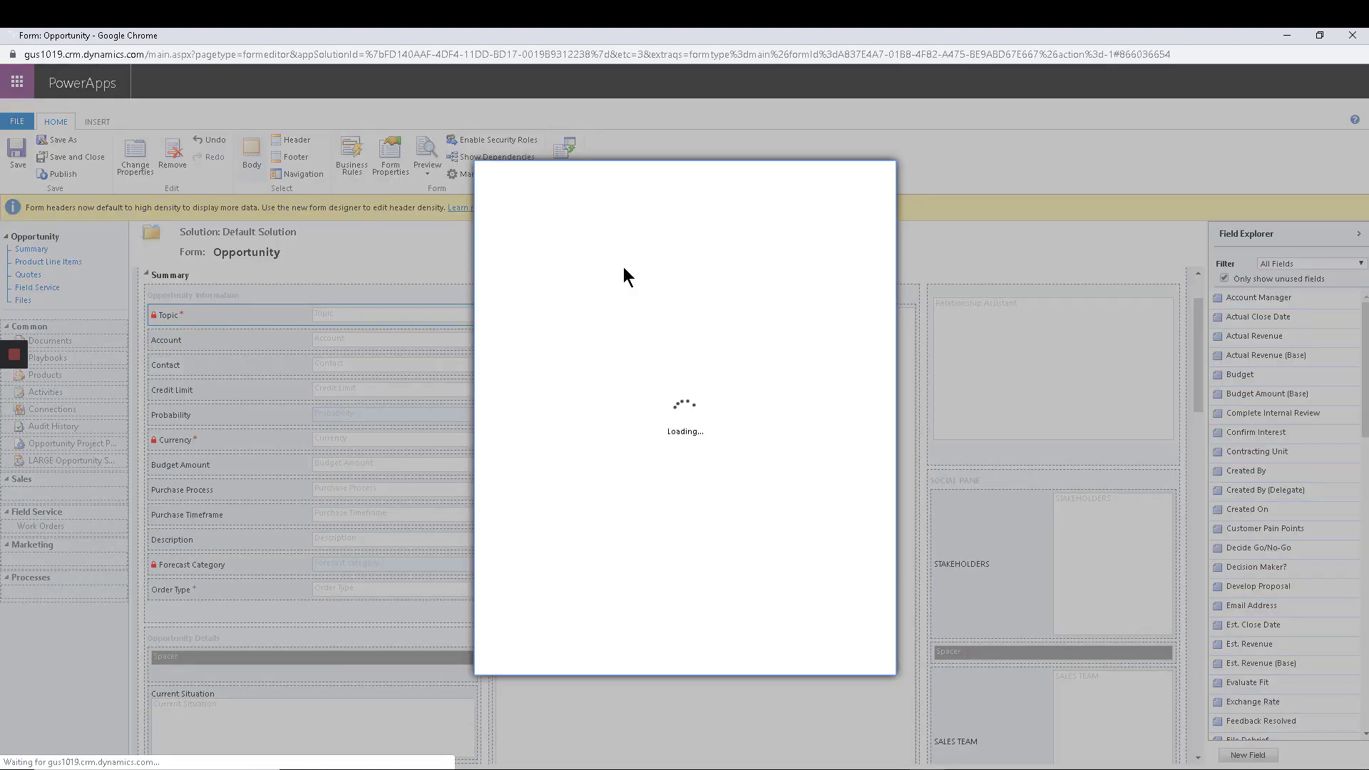
{"action": "left_click", "coordinate": [615, 246]}
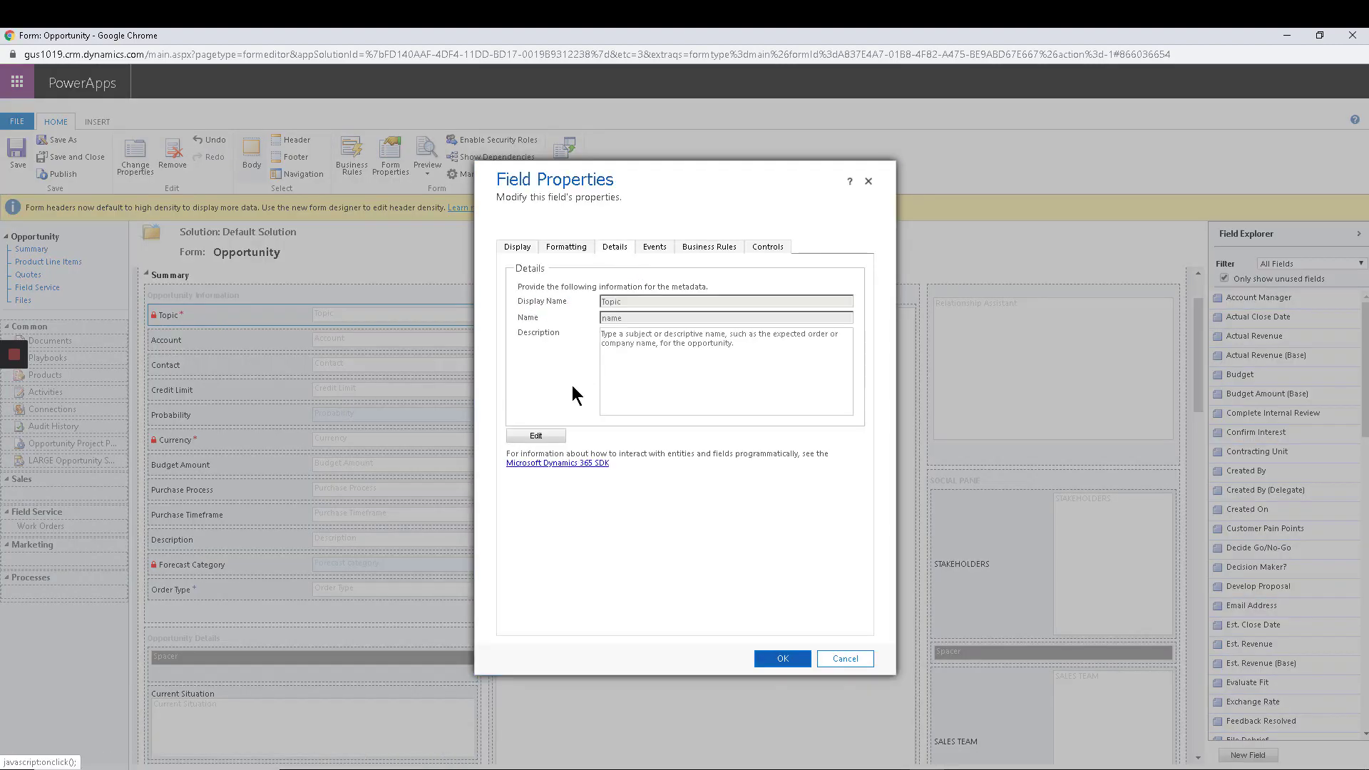
{"action": "left_click", "coordinate": [535, 435]}
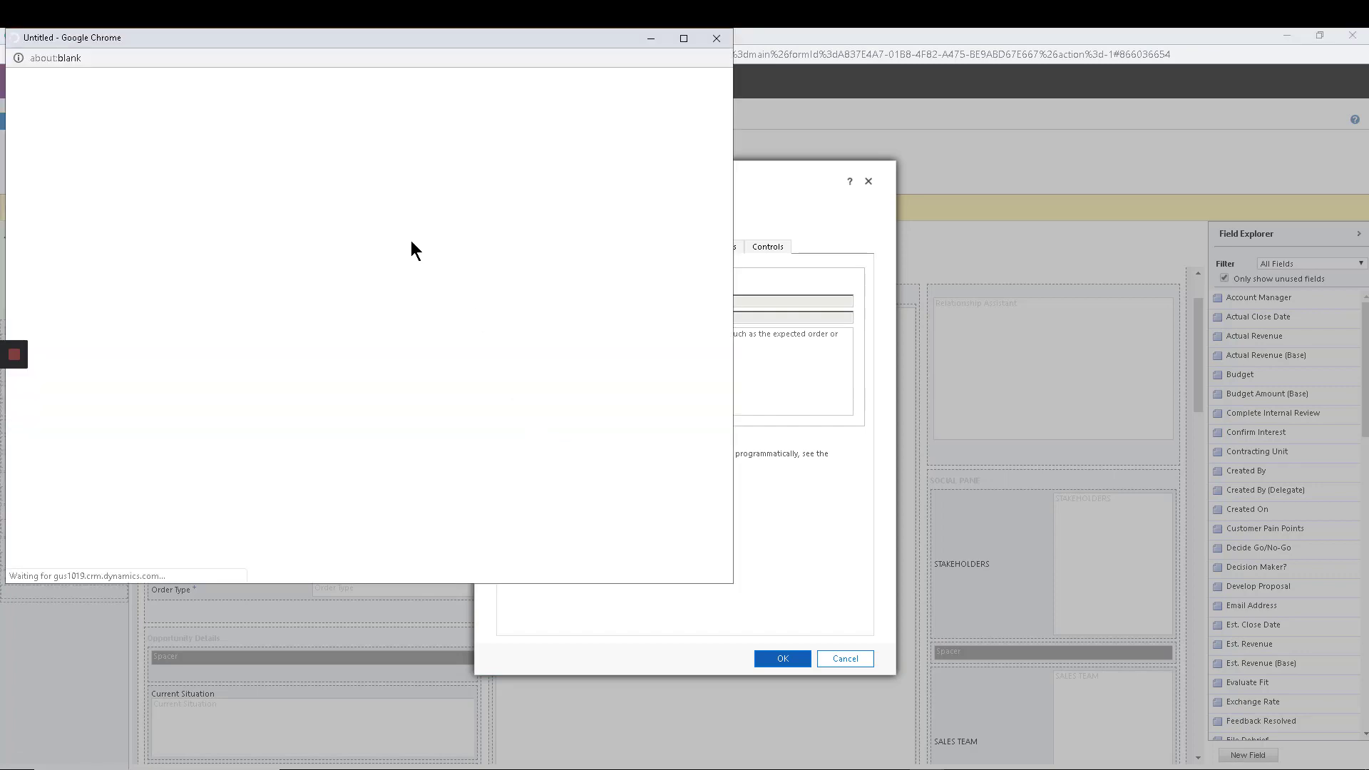
{"action": "left_click", "coordinate": [586, 213]}
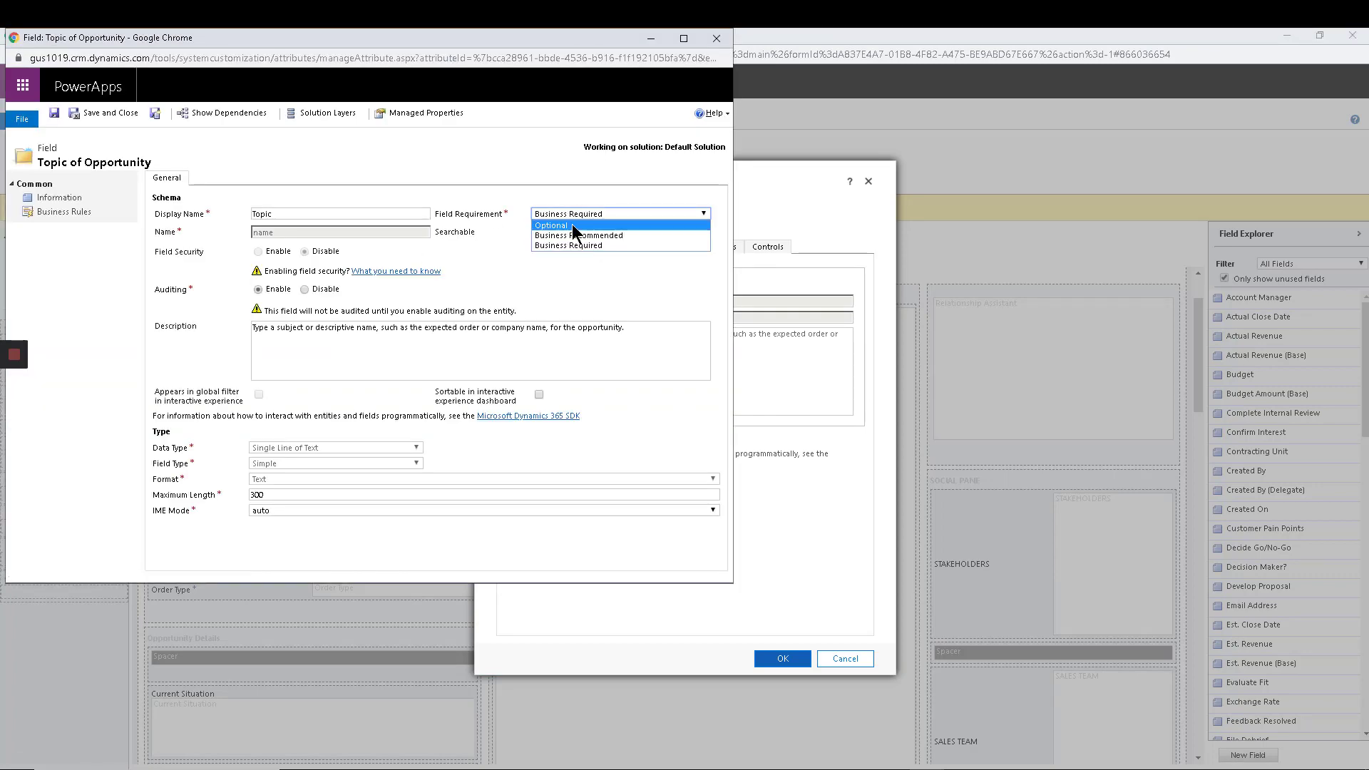
{"action": "left_click", "coordinate": [563, 225]}
{"action": "left_click", "coordinate": [111, 113]}
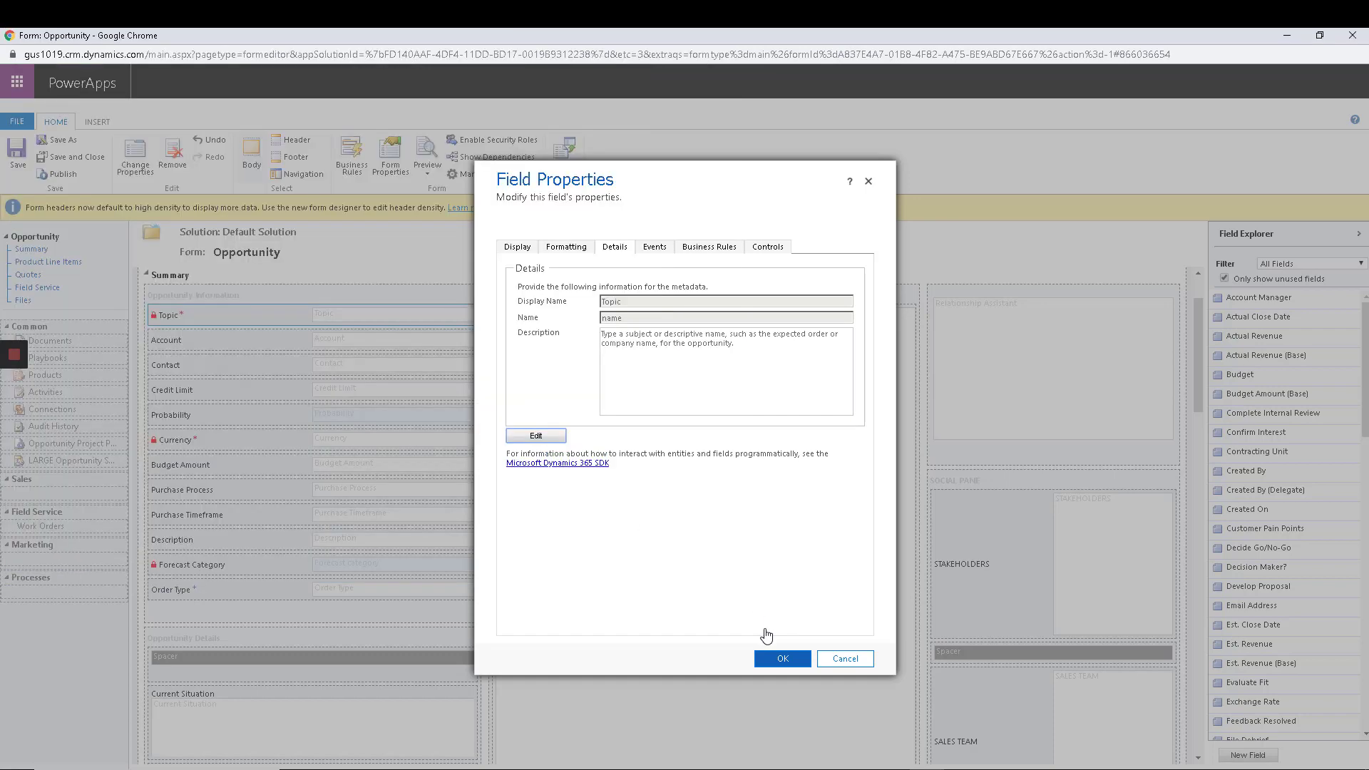
{"action": "left_click", "coordinate": [777, 661]}
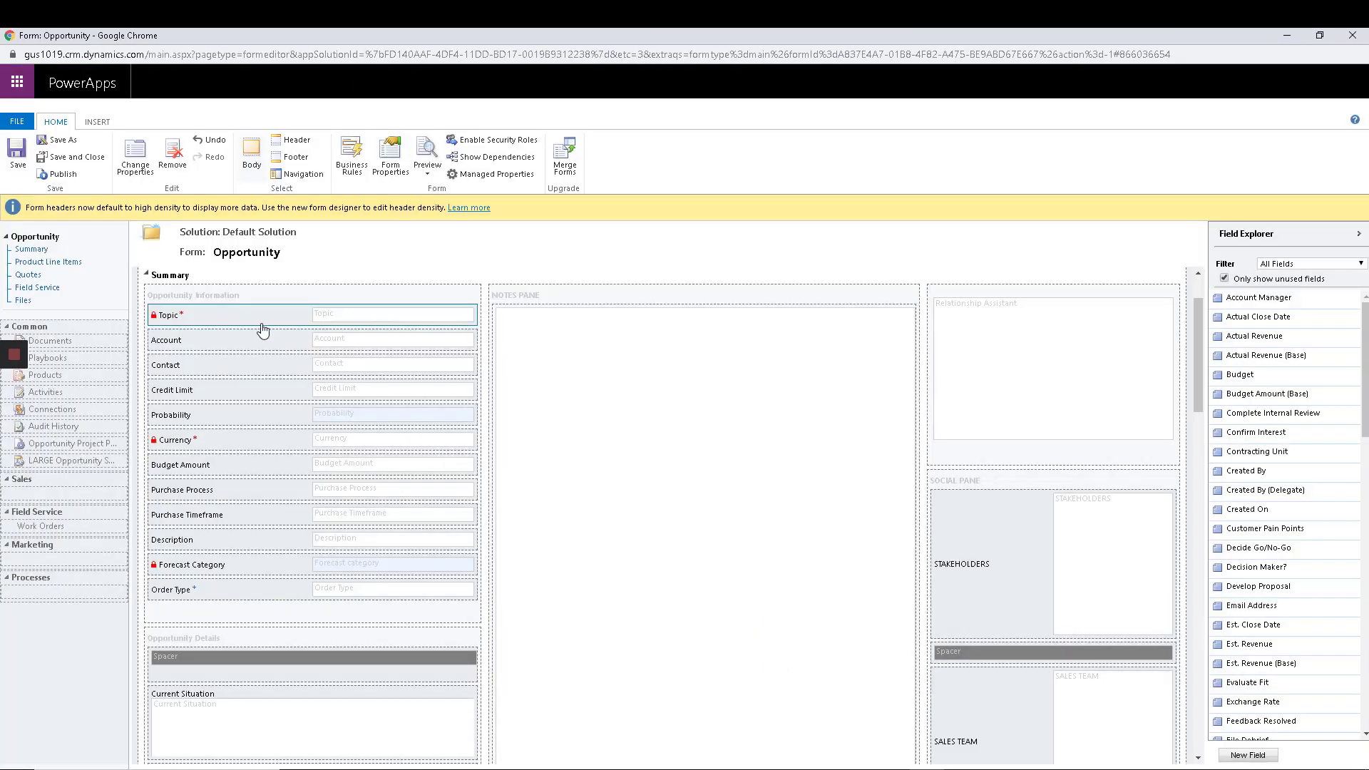
Make the Topic field not visible by default on the Opportunity form, and save and publish the form
{"action": "double_click", "coordinate": [261, 328]}
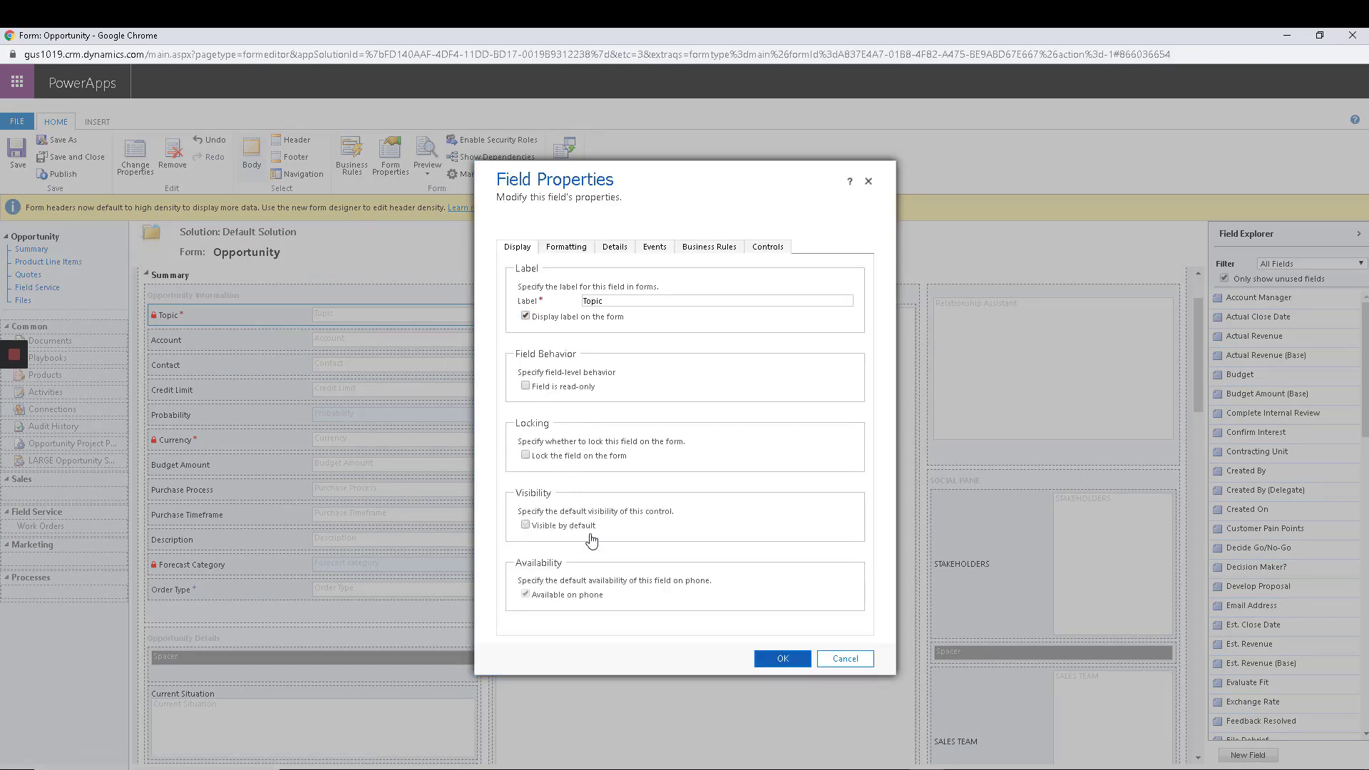
{"action": "left_click", "coordinate": [784, 661]}
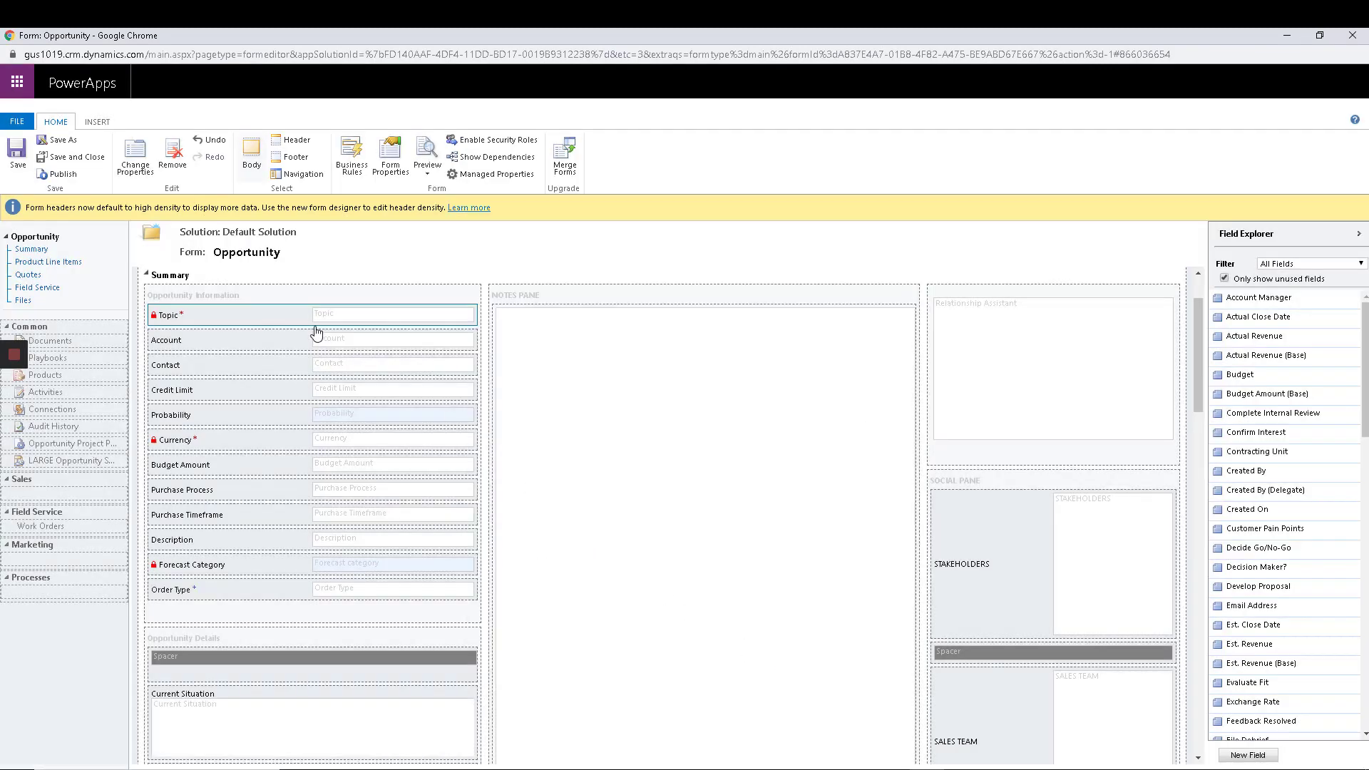
{"action": "left_click", "coordinate": [9, 165]}
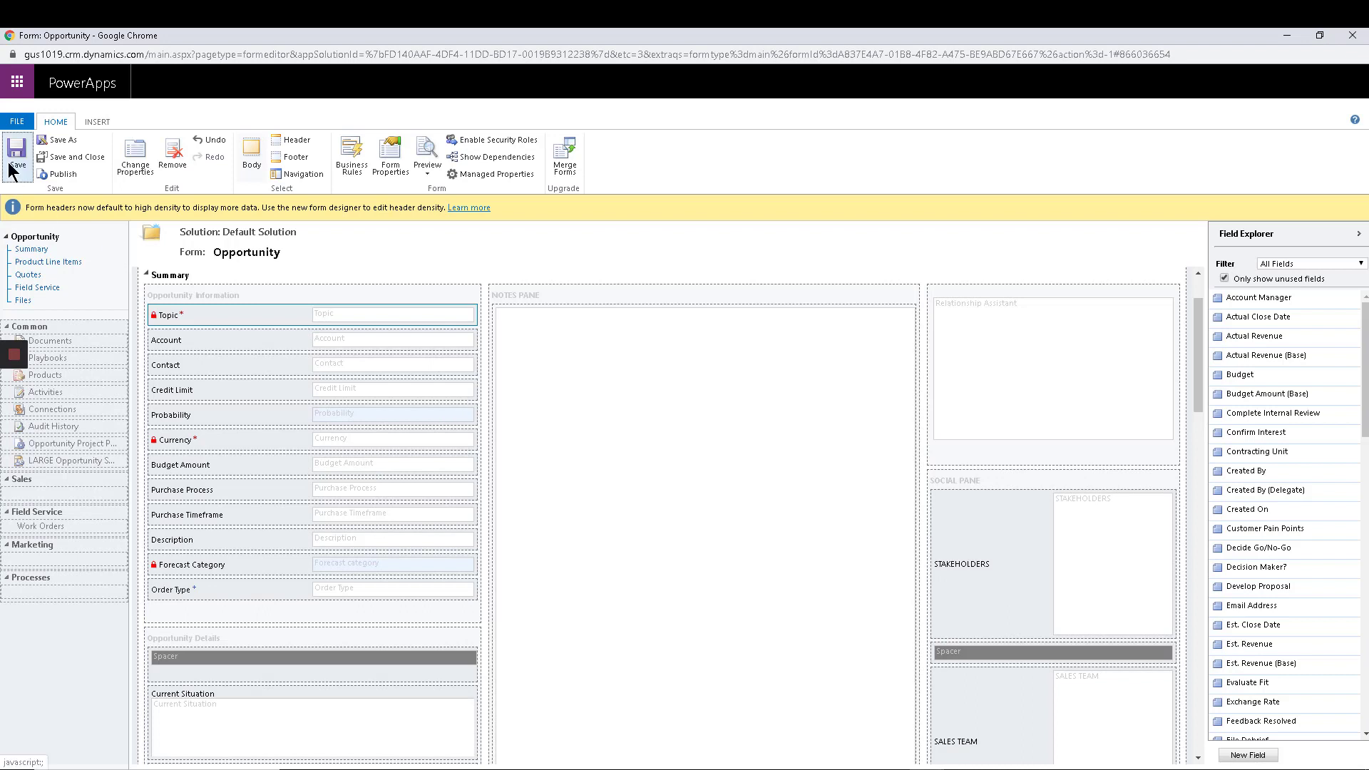
{"action": "left_click", "coordinate": [62, 175]}
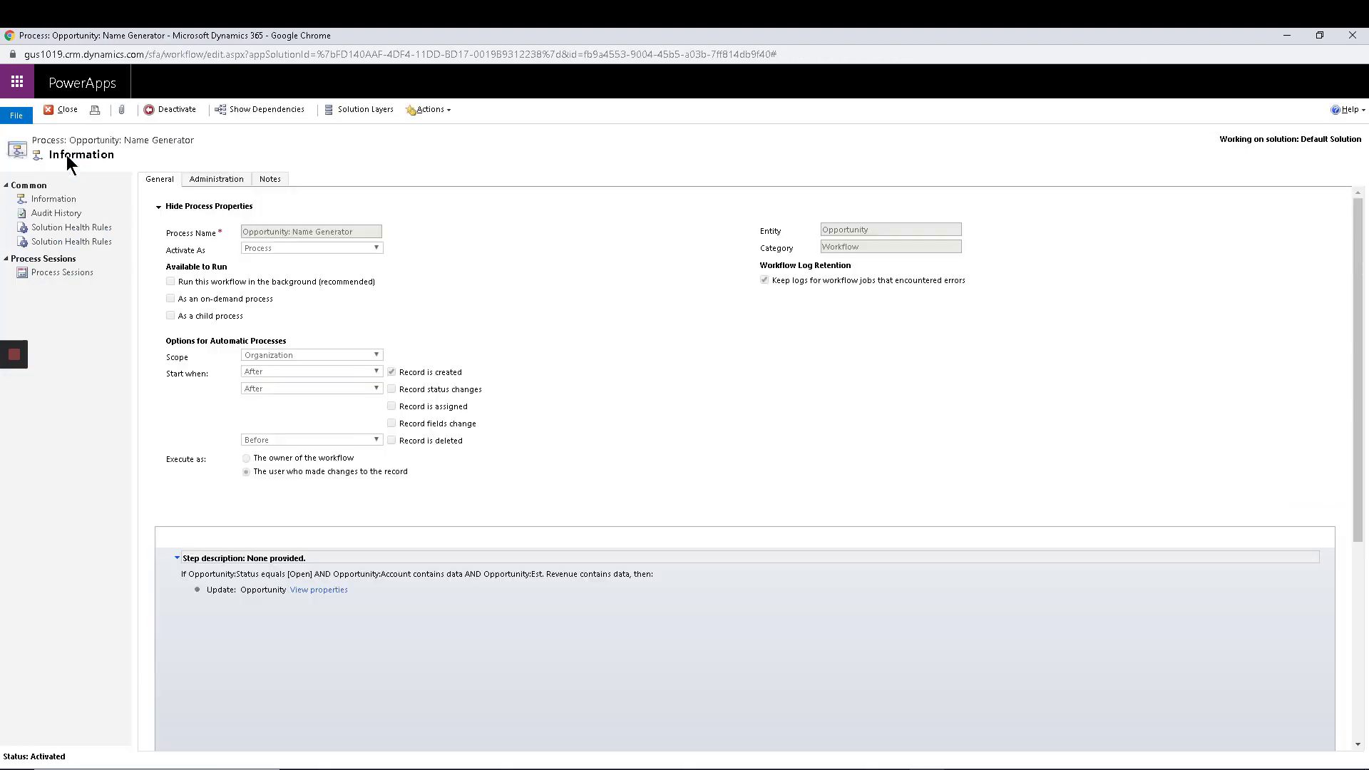
Close the workflow process and start a new opportunity in the Sales Hub with Fourth Coffee as its account
{"action": "left_click", "coordinate": [59, 112]}
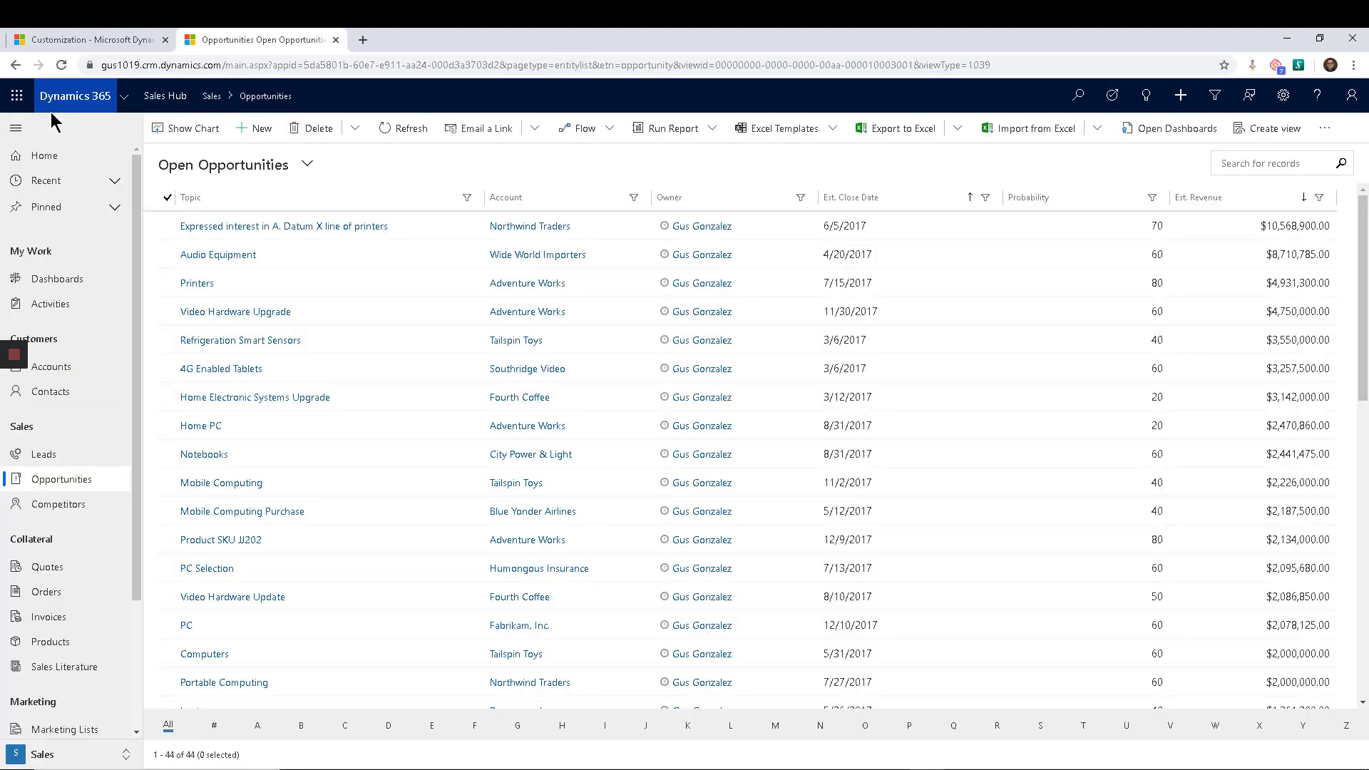
{"action": "left_click", "coordinate": [253, 129]}
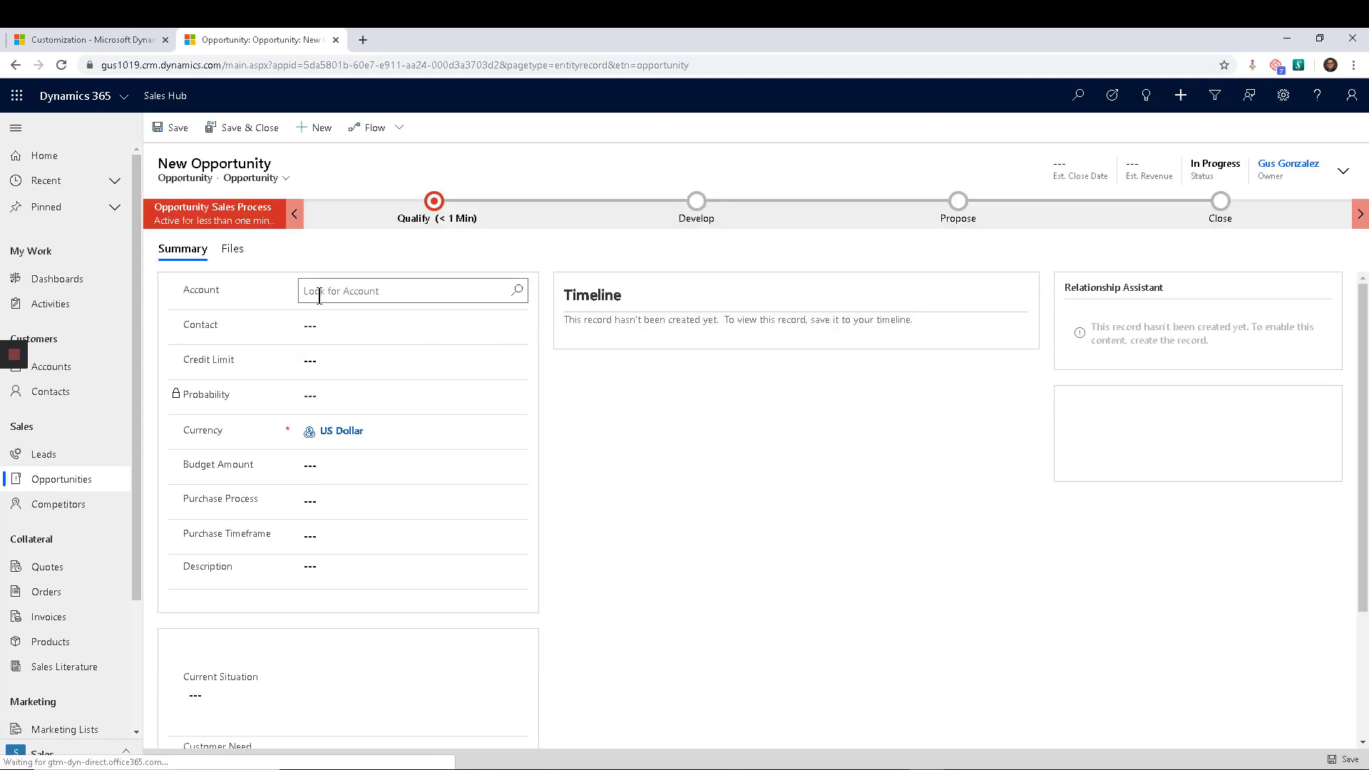
{"action": "left_click", "coordinate": [336, 288]}
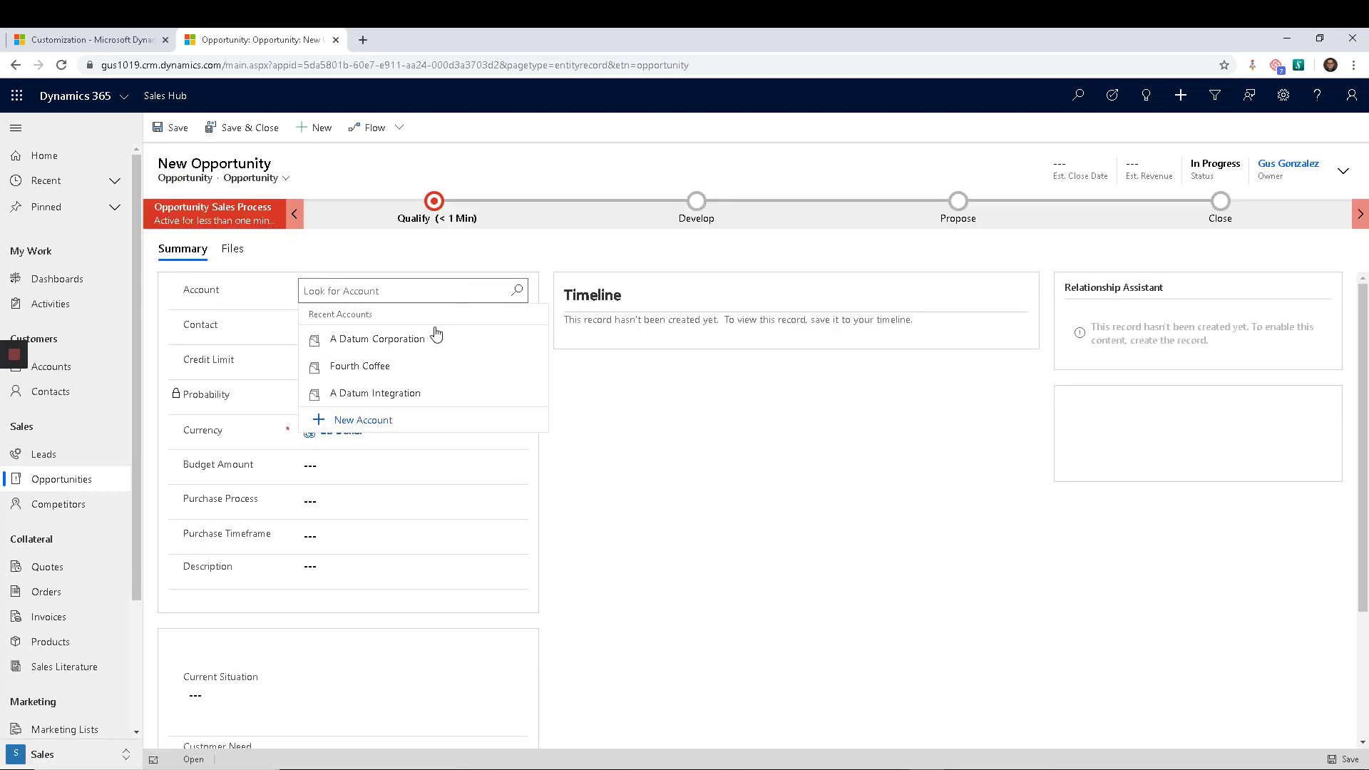
{"action": "left_click", "coordinate": [383, 368]}
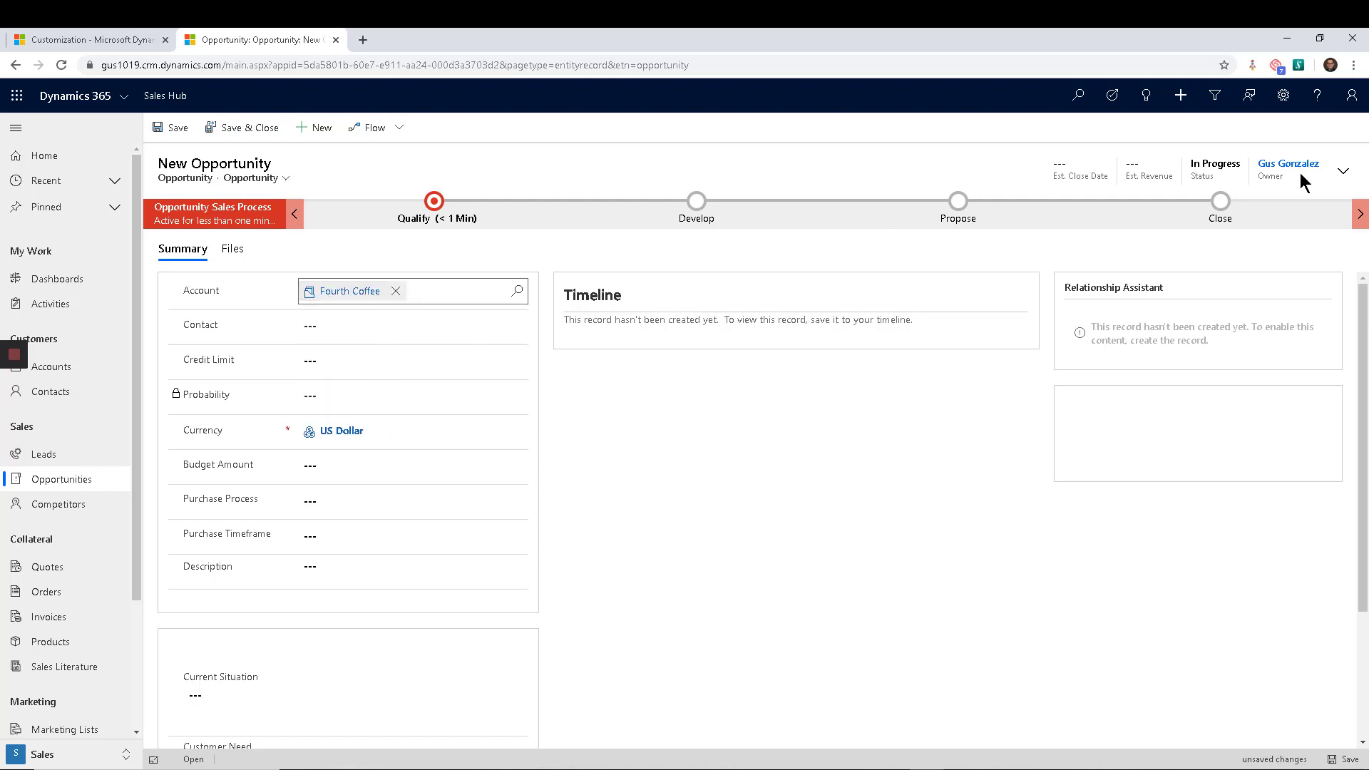
Set the new opportunity's Est. Revenue to 1000000 and save the record
{"action": "left_click", "coordinate": [1339, 171]}
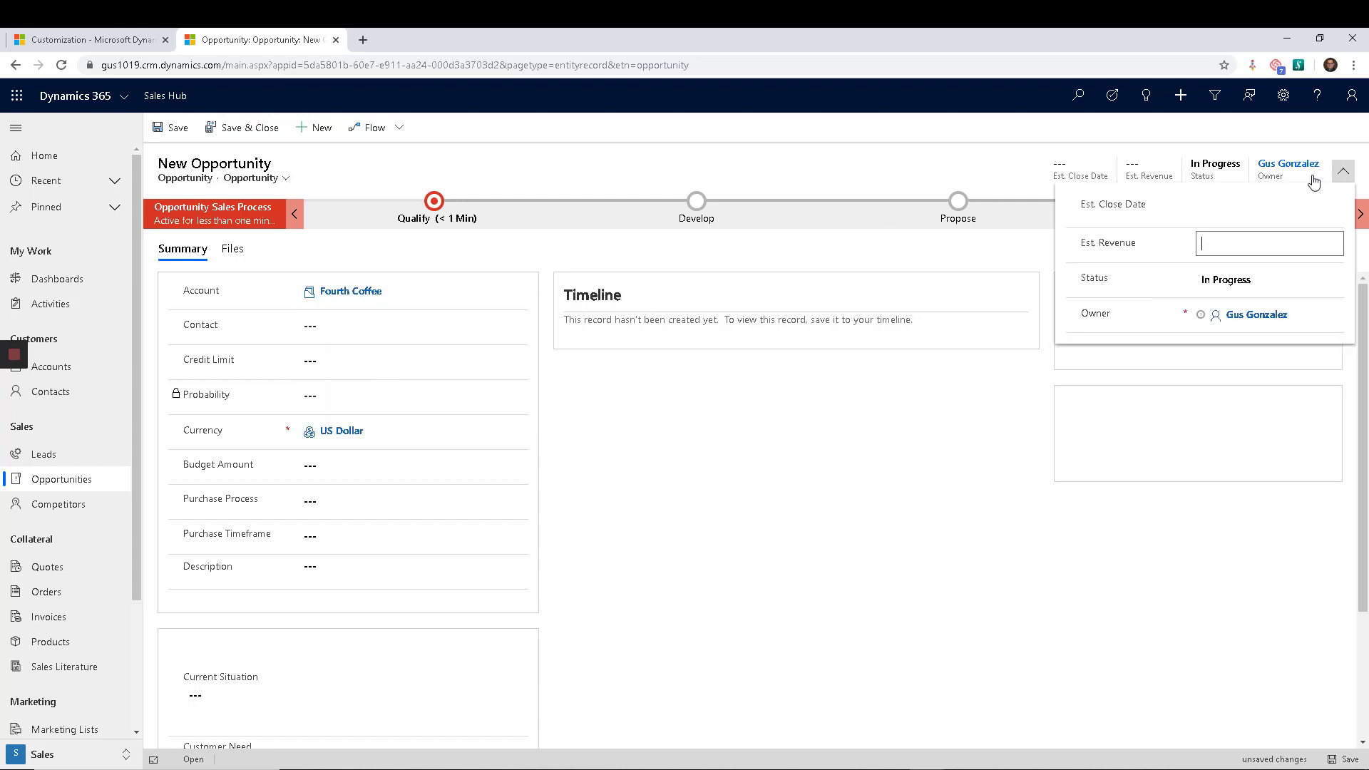
{"action": "left_click", "coordinate": [1208, 242]}
{"action": "type", "text": "1000000"}
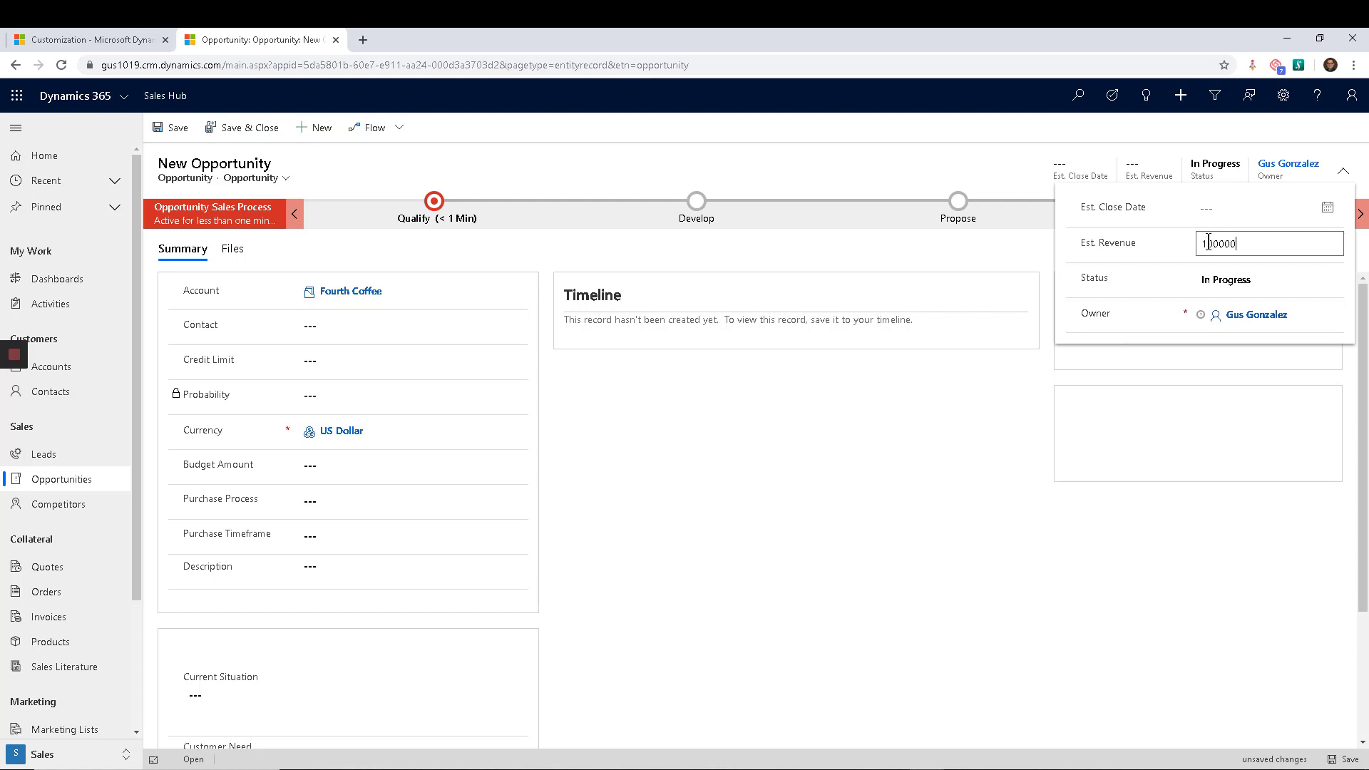
{"action": "left_click", "coordinate": [1145, 342]}
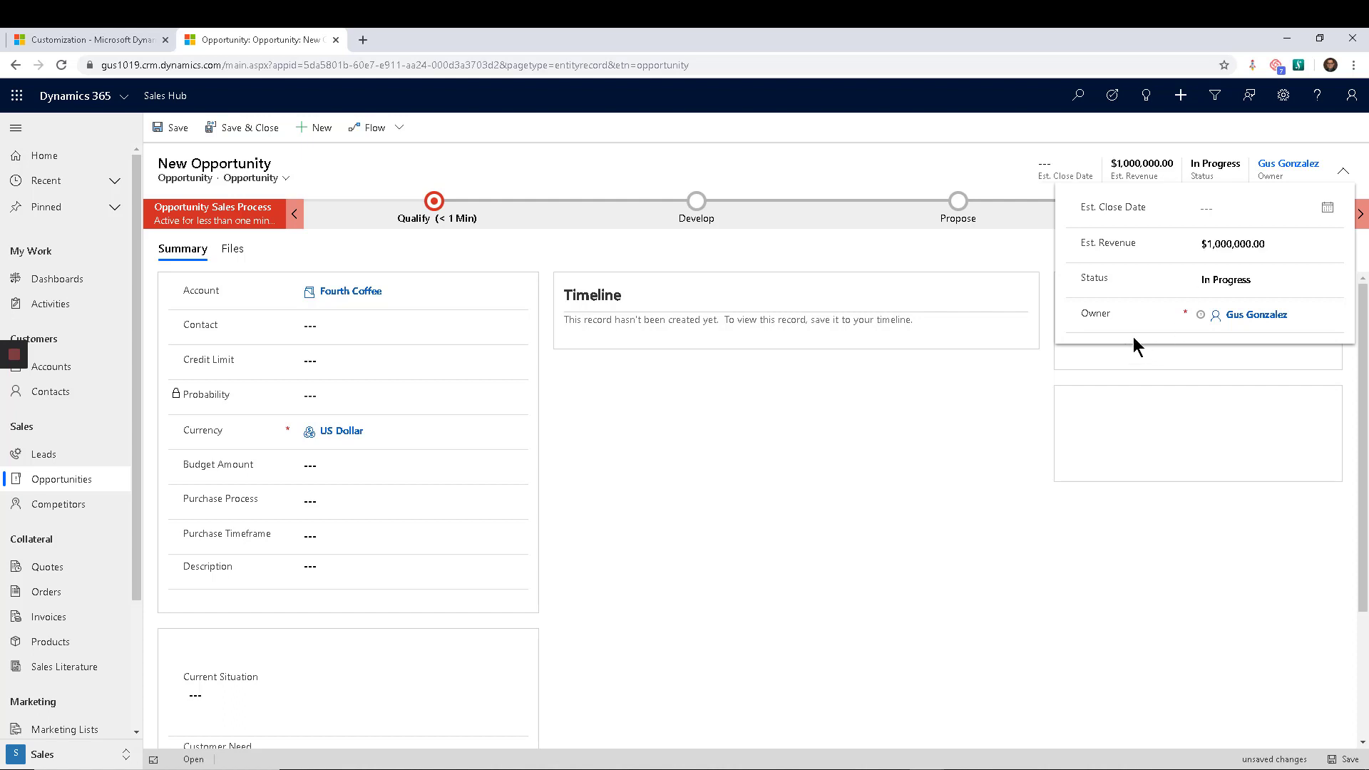
{"action": "left_click", "coordinate": [863, 418]}
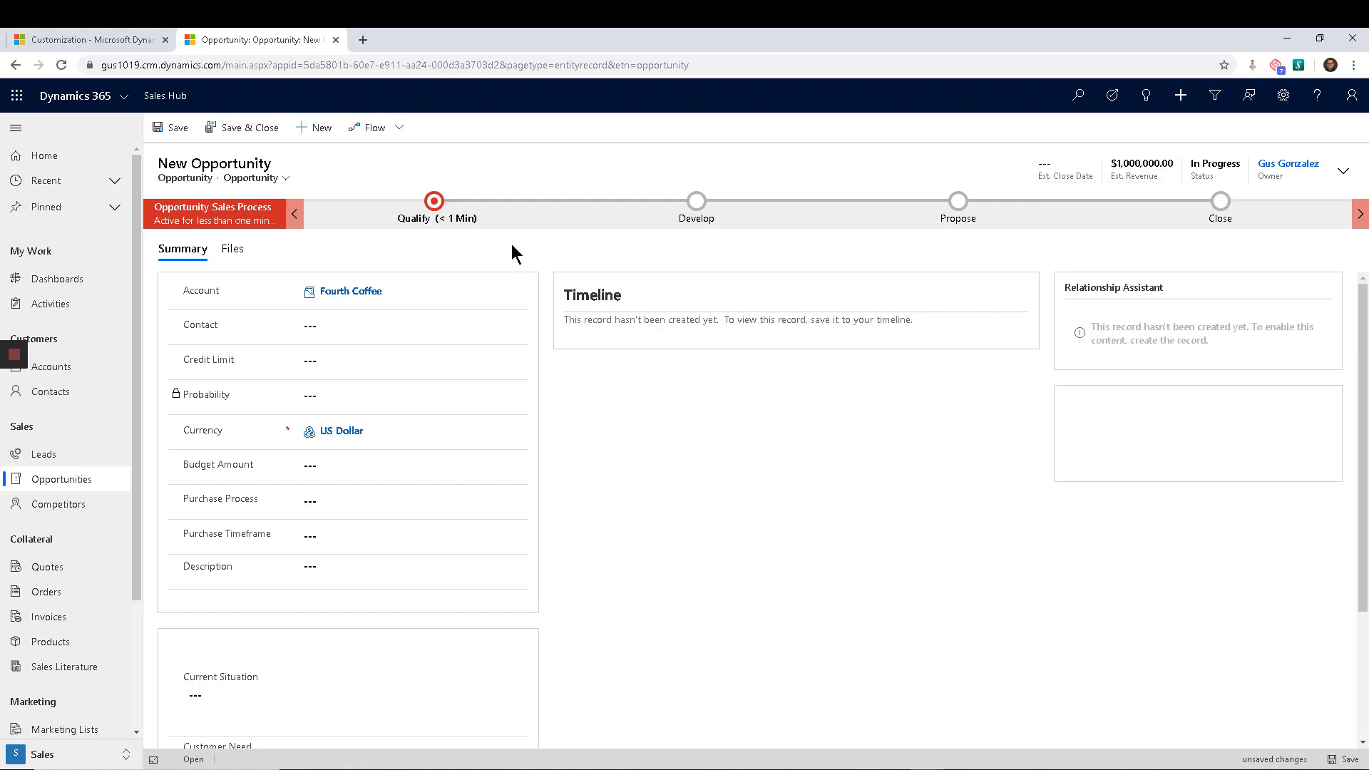
{"action": "left_click", "coordinate": [171, 131]}
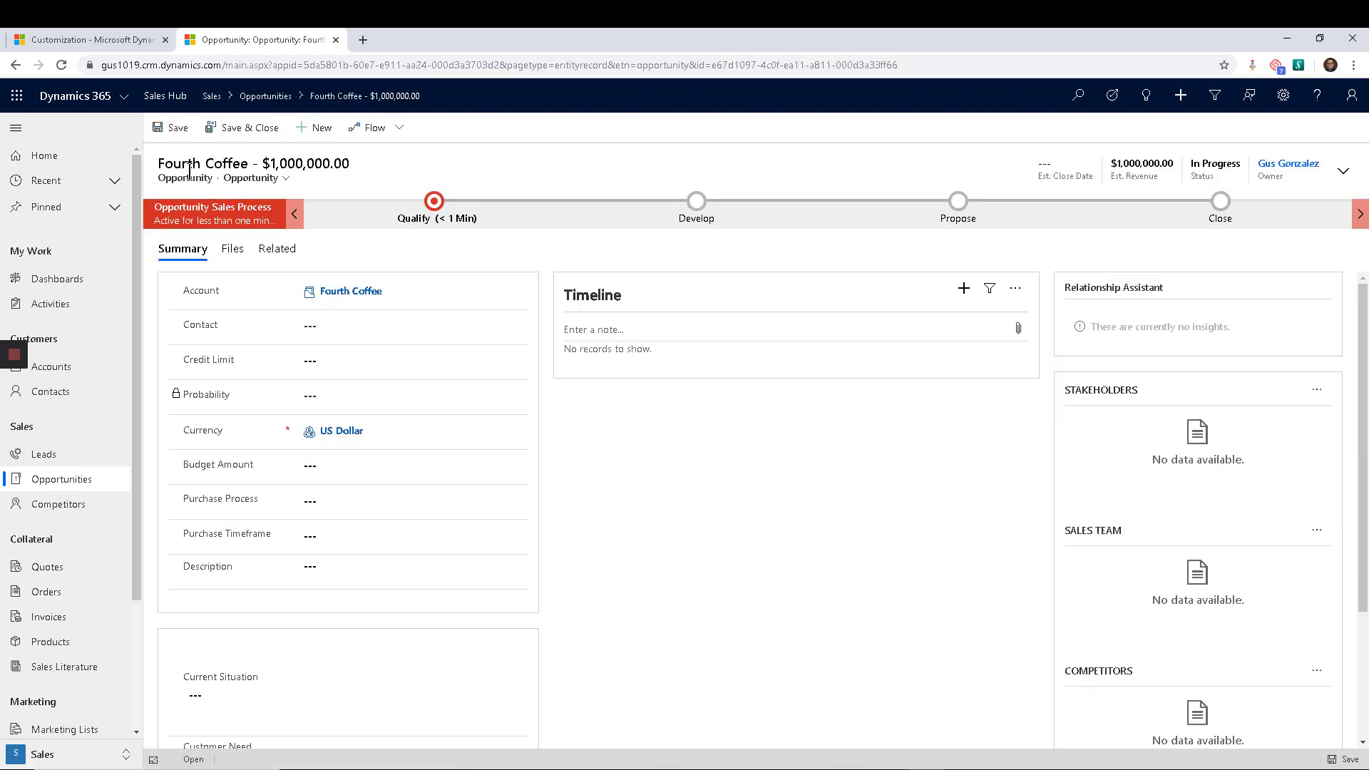